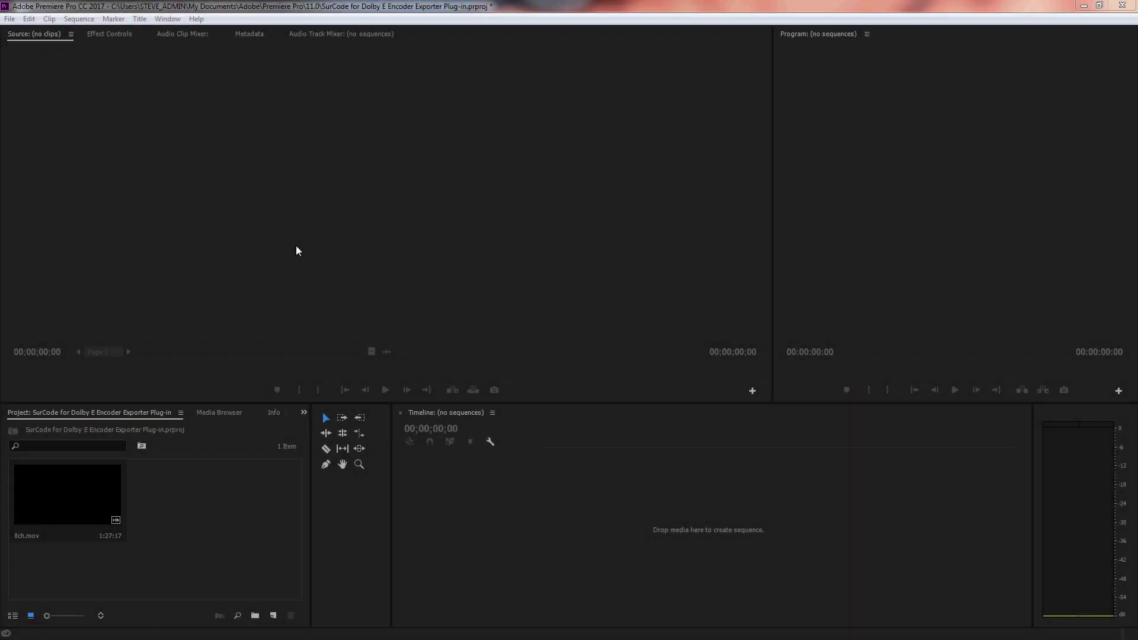
Start a new sequence and set its master track to Multichannel with 8 channels.
click(10, 18)
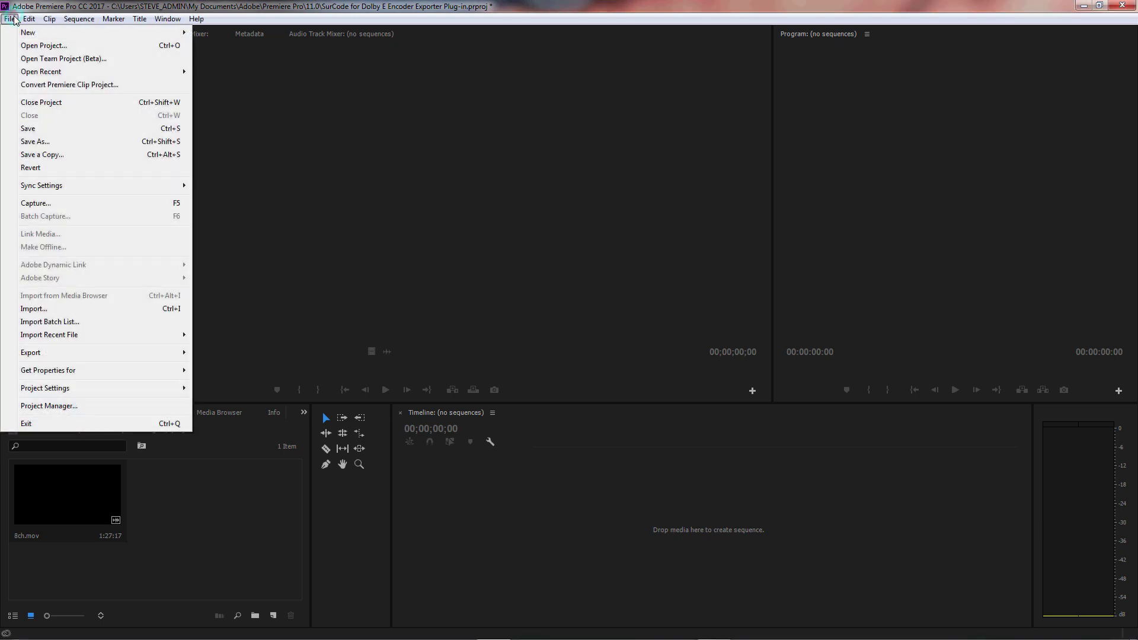
mouse_move(14, 35)
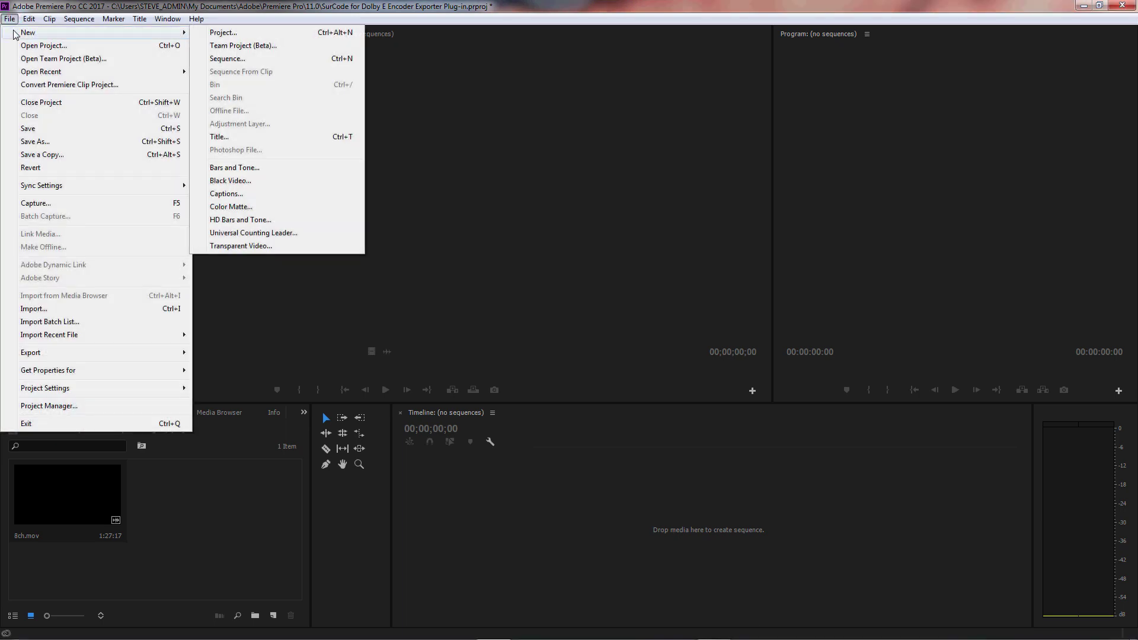
click(270, 59)
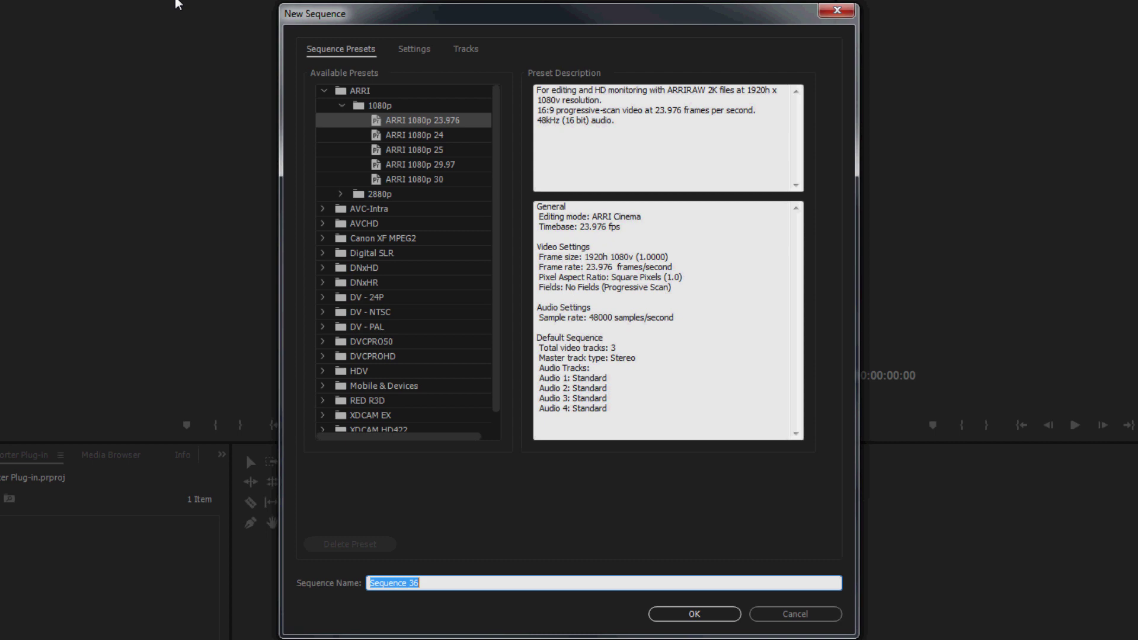
click(466, 49)
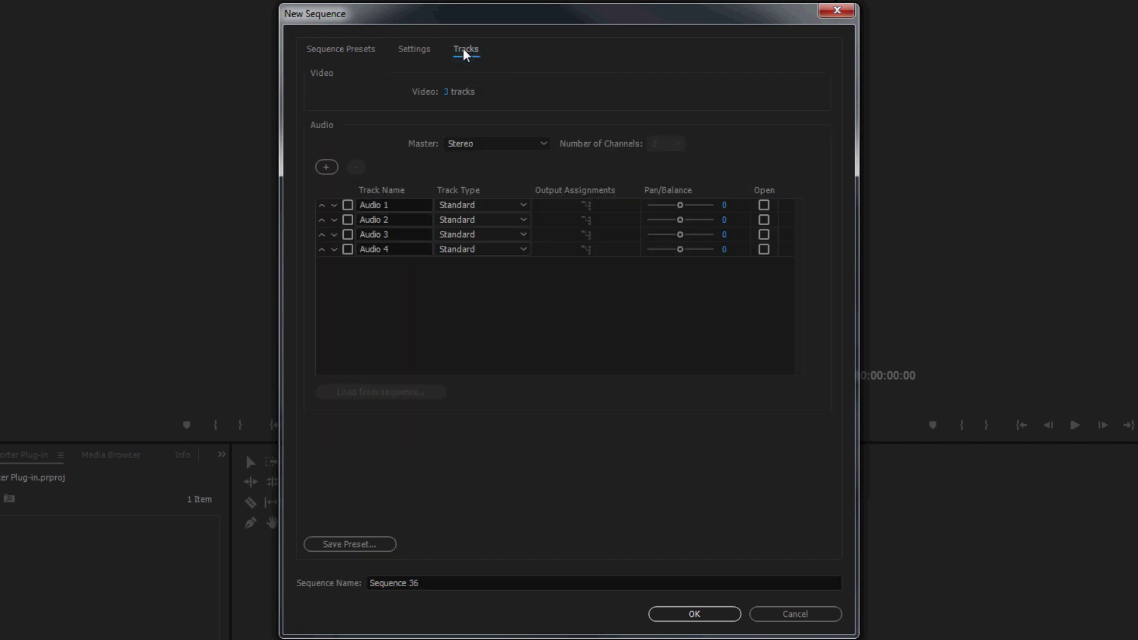
click(531, 144)
click(526, 197)
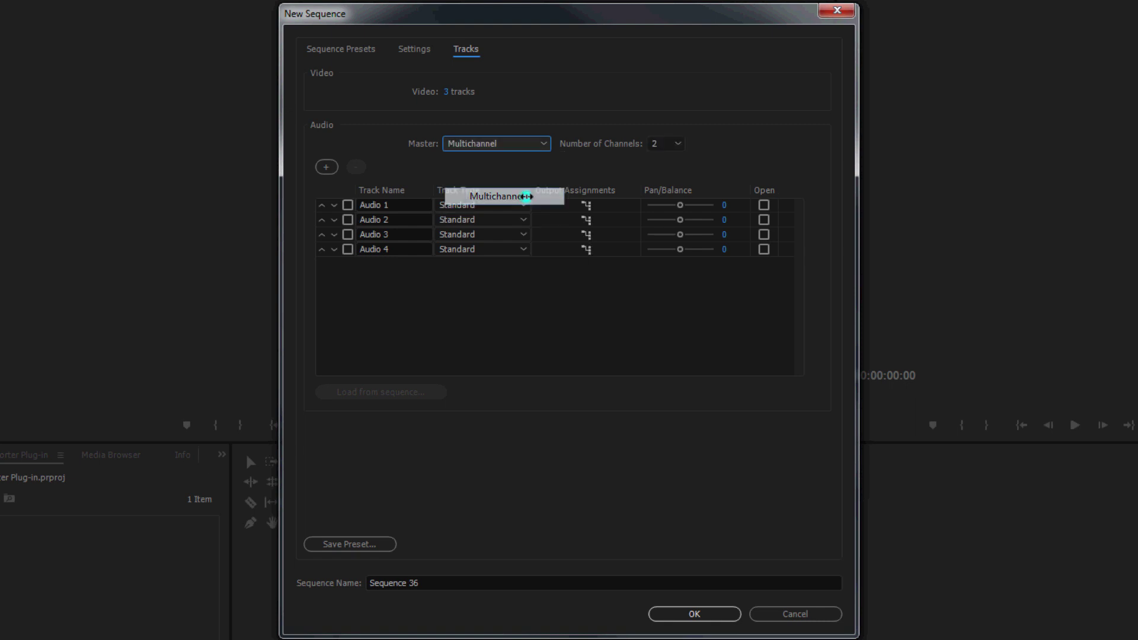
click(675, 145)
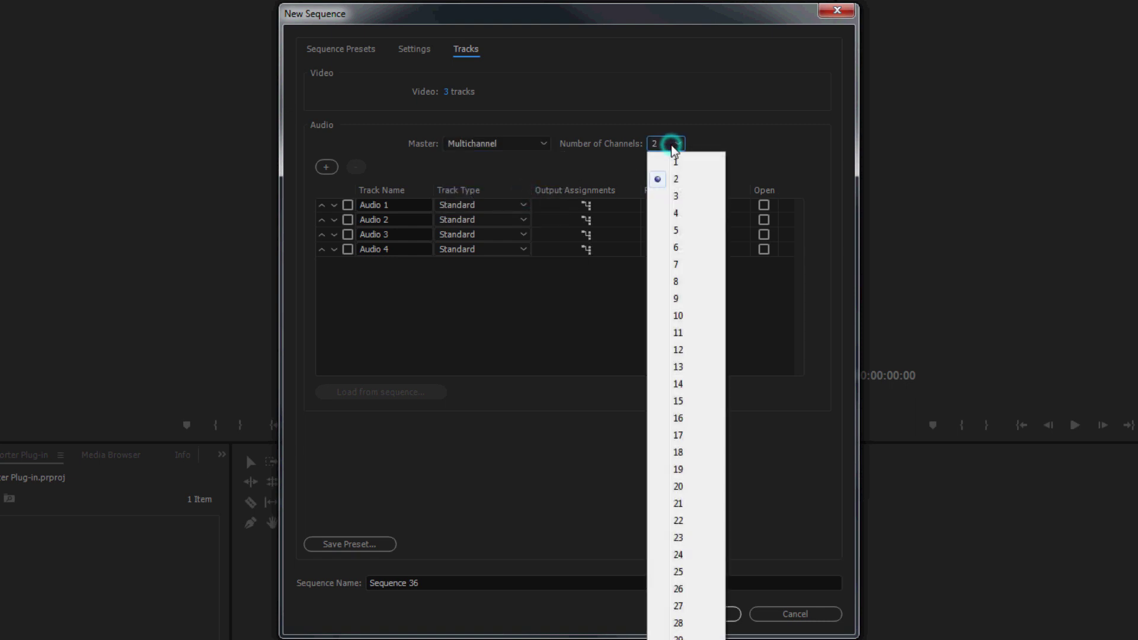
click(694, 285)
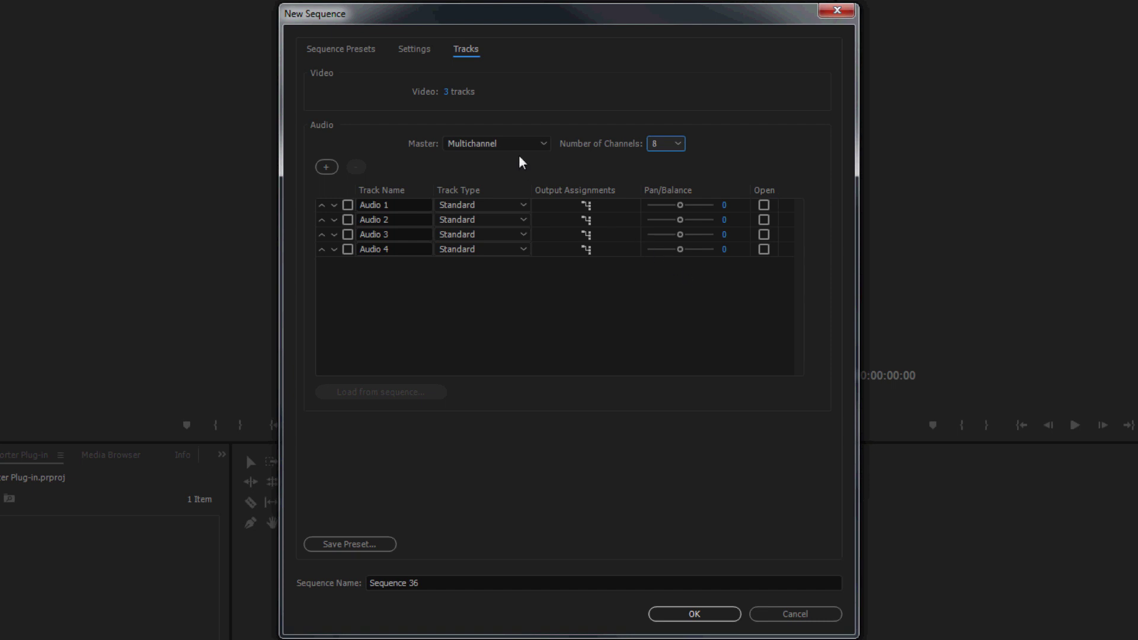
Reduce the video tracks to 1 and delete Audio 2–4, keeping only Audio 1.
drag(448, 91, 363, 98)
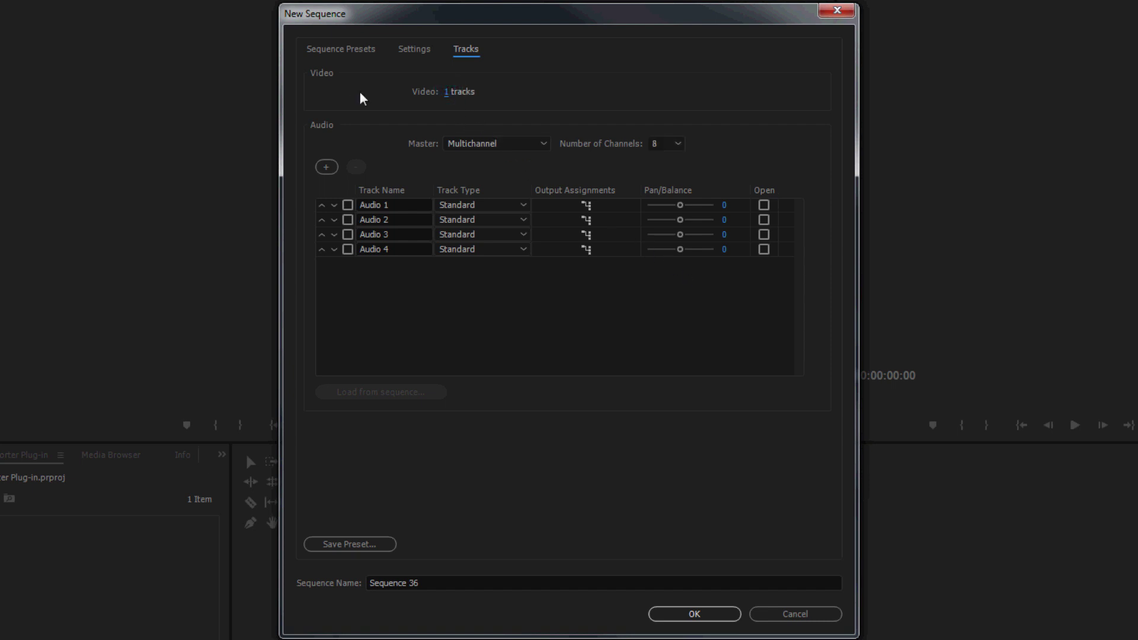
click(348, 219)
click(348, 234)
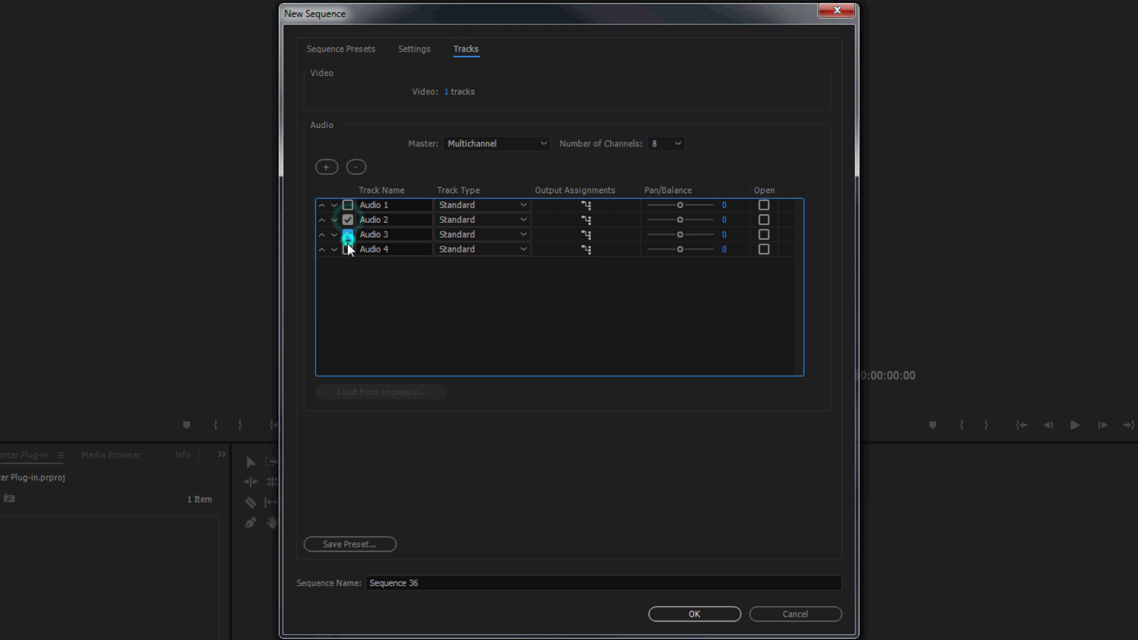
click(348, 249)
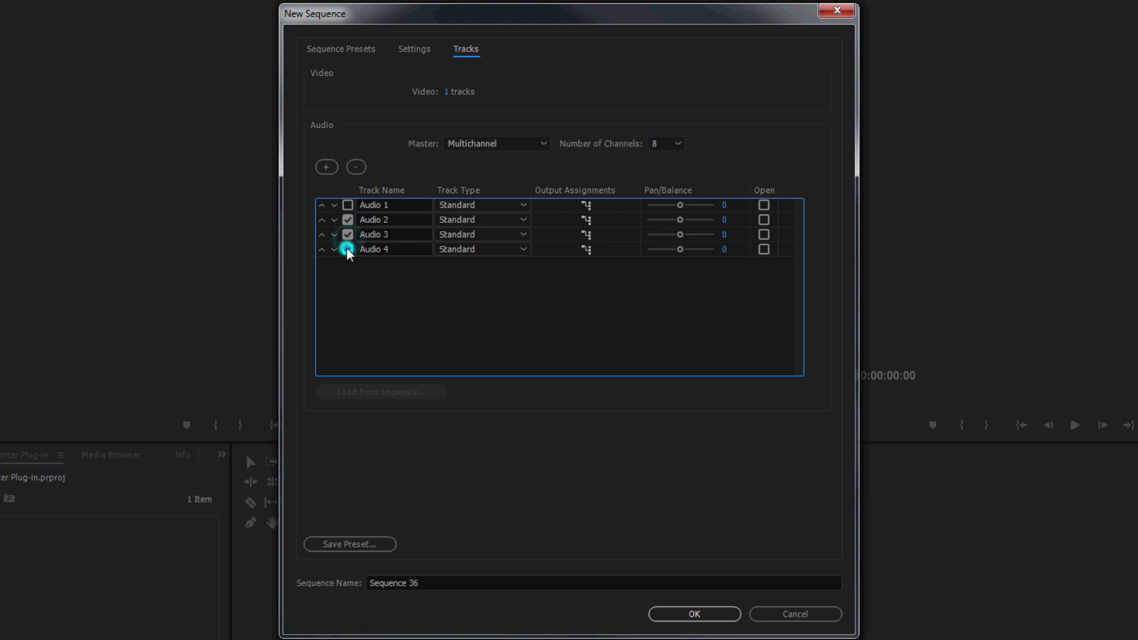
click(356, 168)
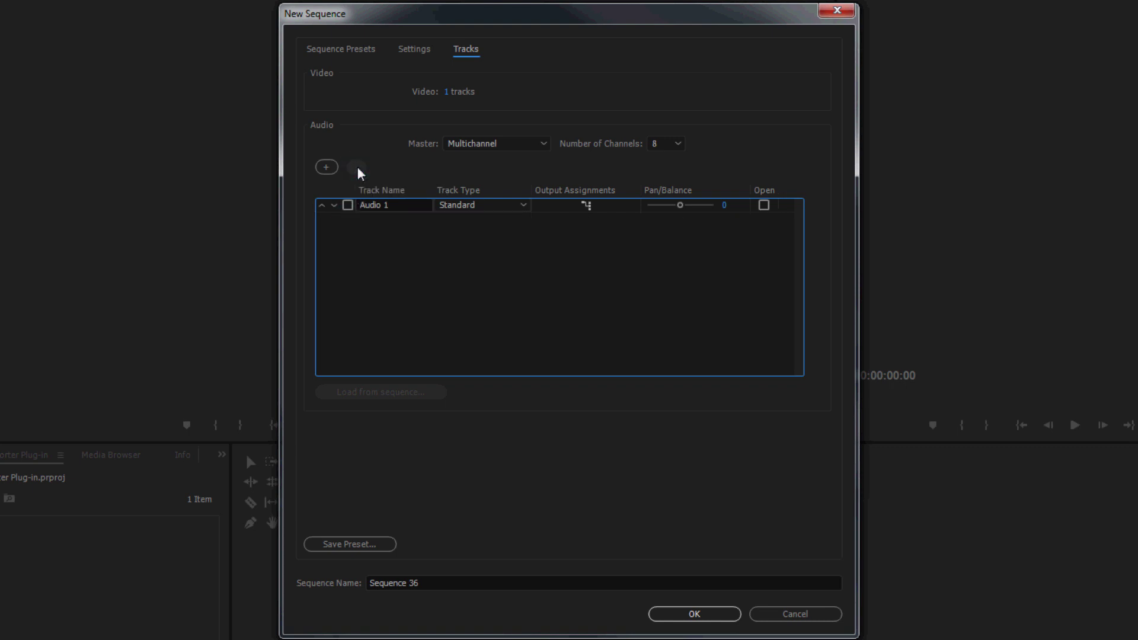
Make Audio 1 an Adaptive track, accept its one-to-one output routing, and create Sequence 36.
click(523, 205)
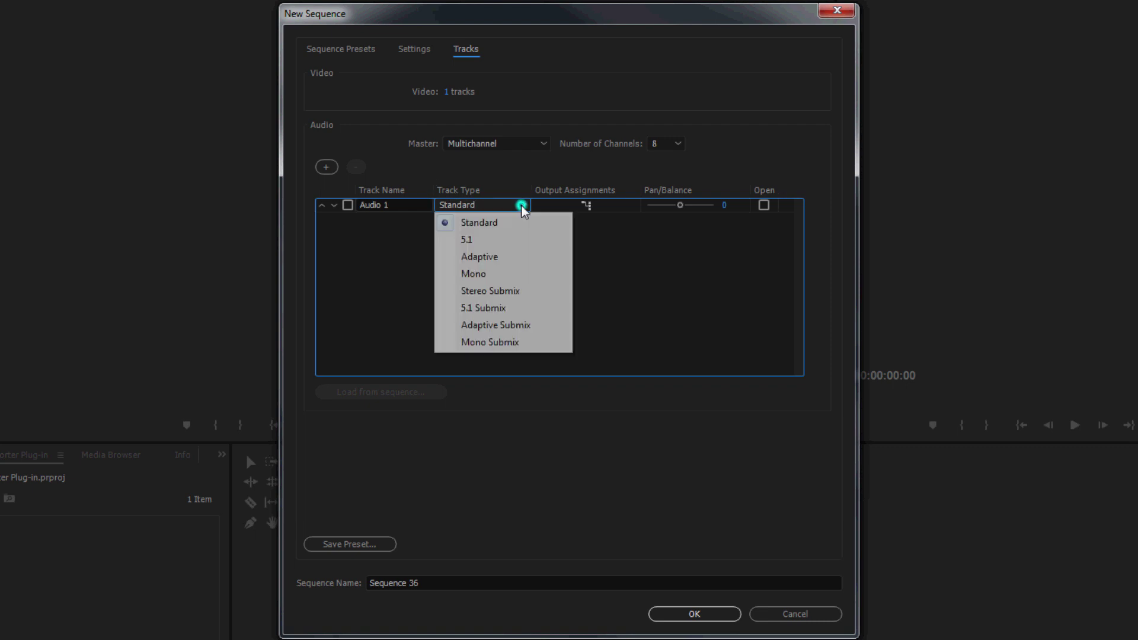
click(517, 257)
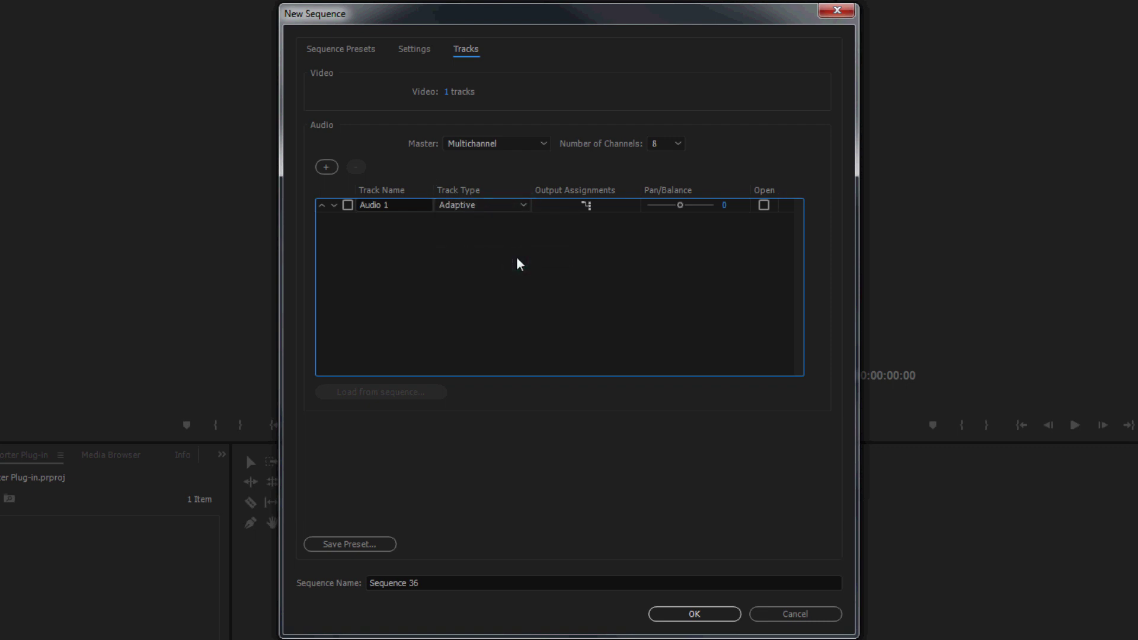
click(586, 205)
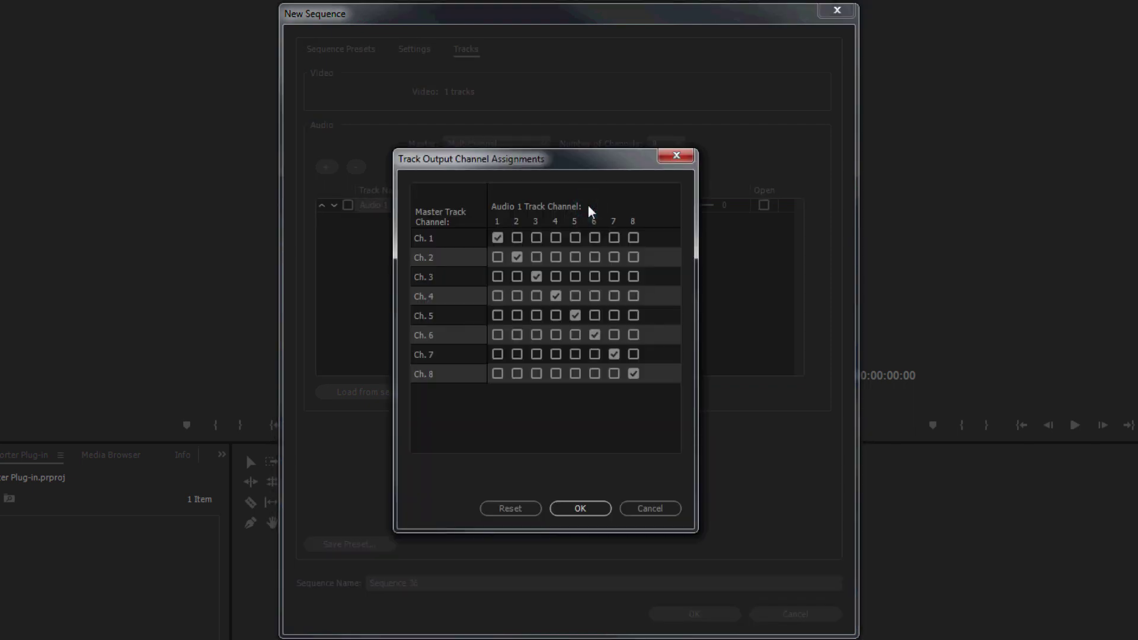
click(575, 511)
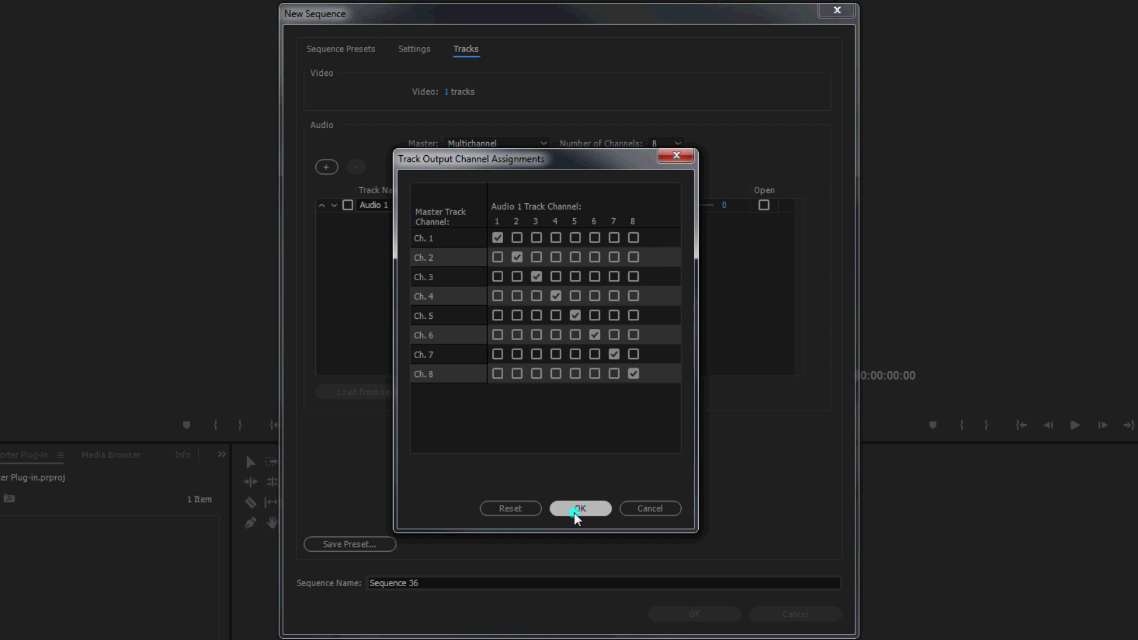
click(709, 614)
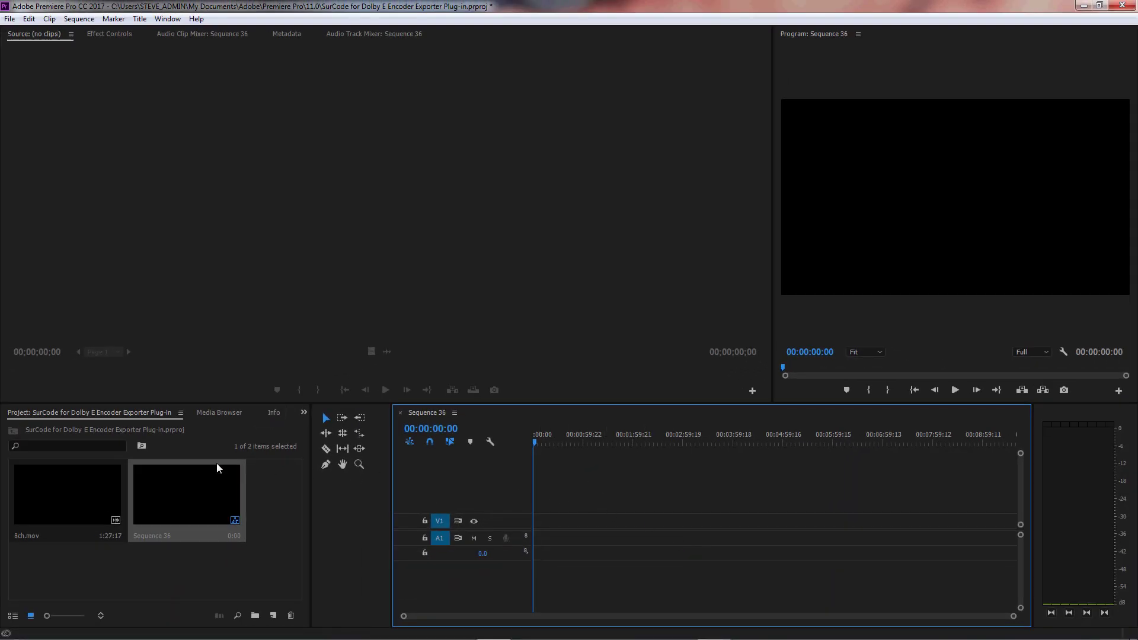
Give 8ch.mov one Adaptive audio clip with 8 active channels and place it at the start of Sequence 36.
right_click(44, 480)
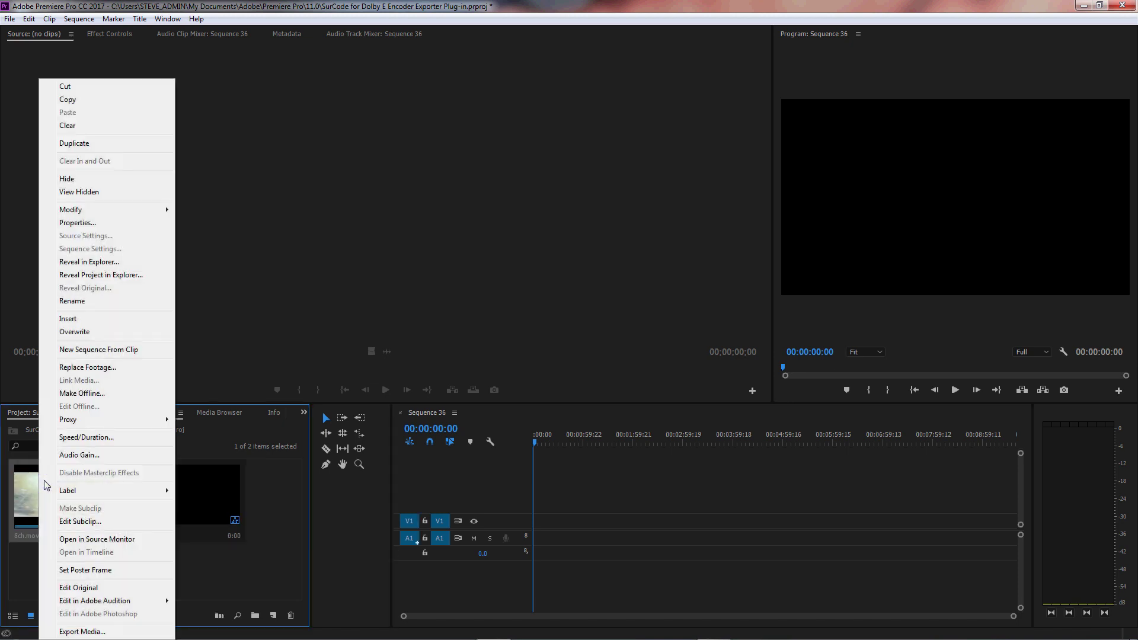
mouse_move(159, 216)
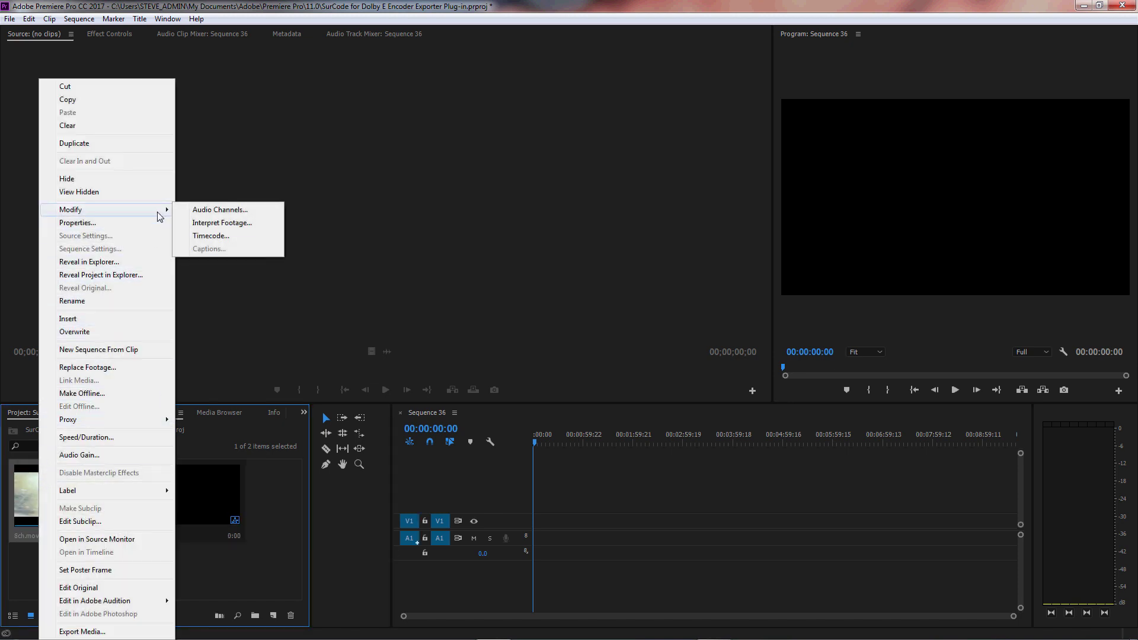
click(264, 210)
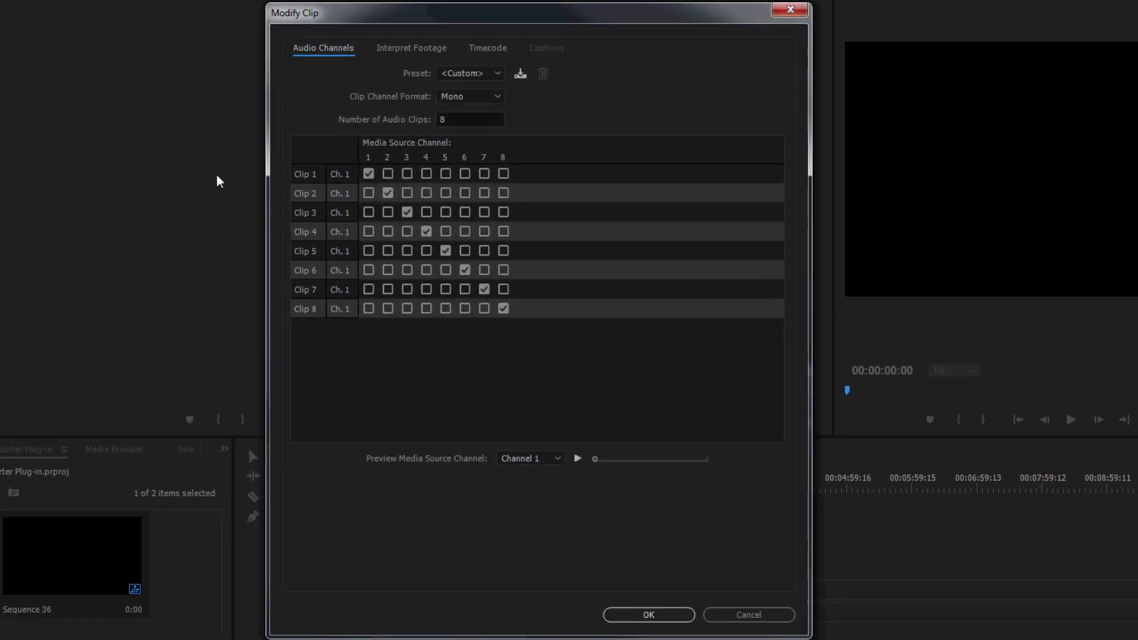
click(502, 106)
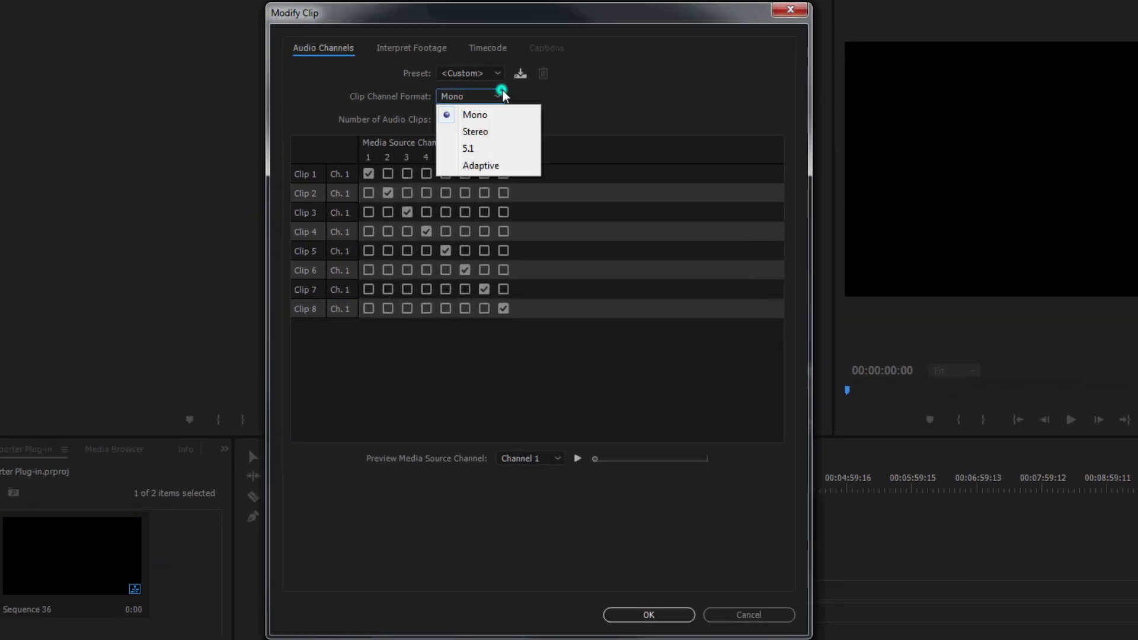
click(511, 169)
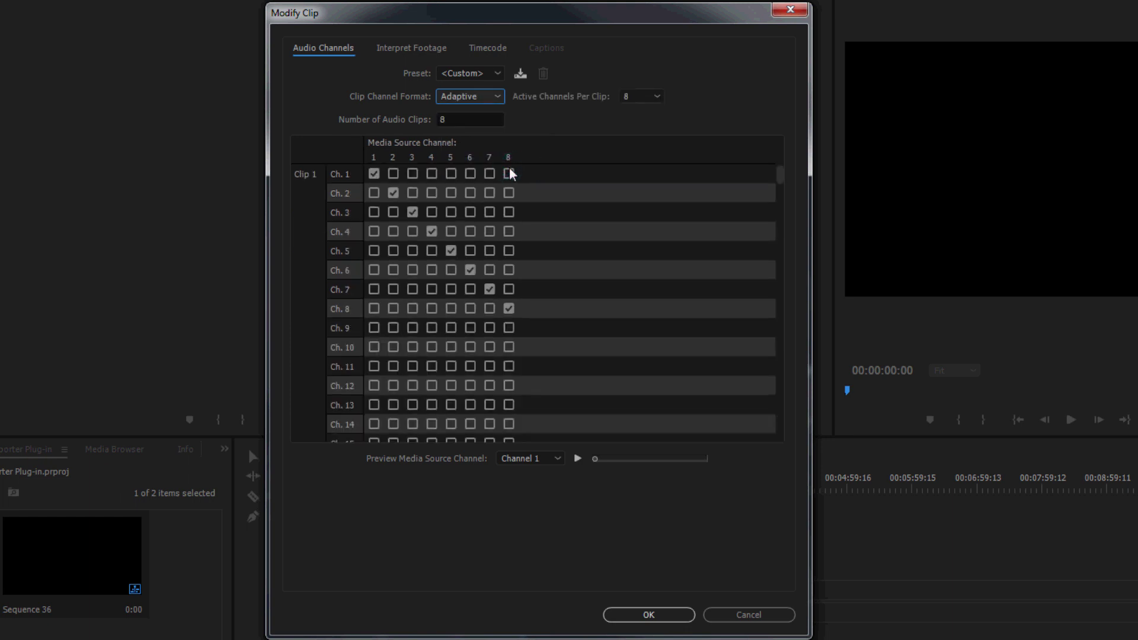
click(658, 97)
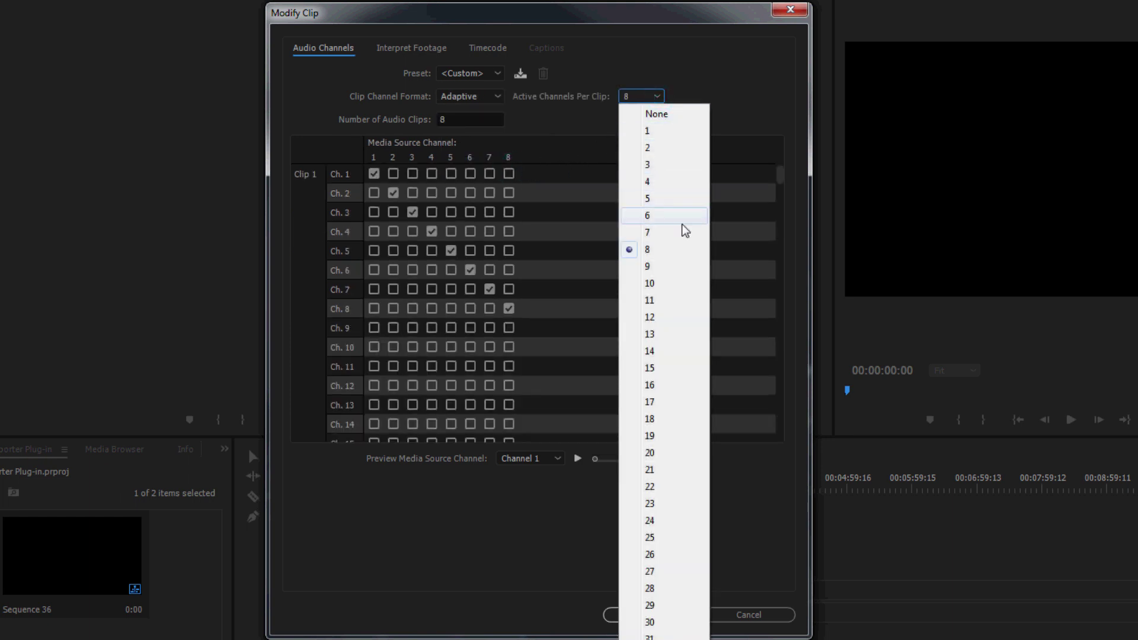
click(686, 254)
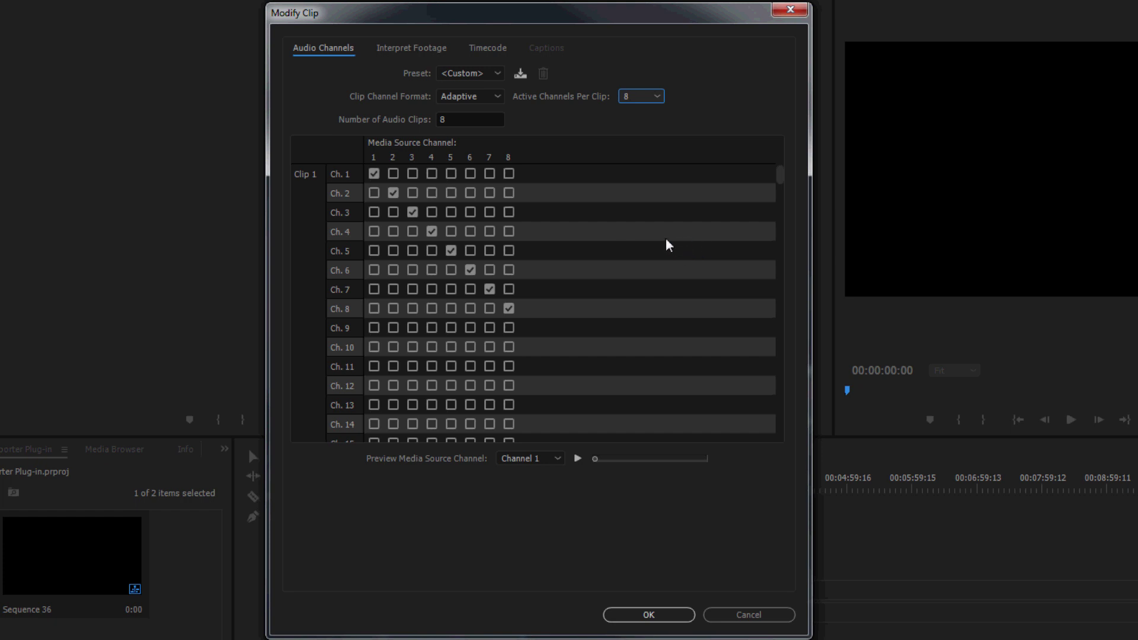
click(489, 122)
click(376, 121)
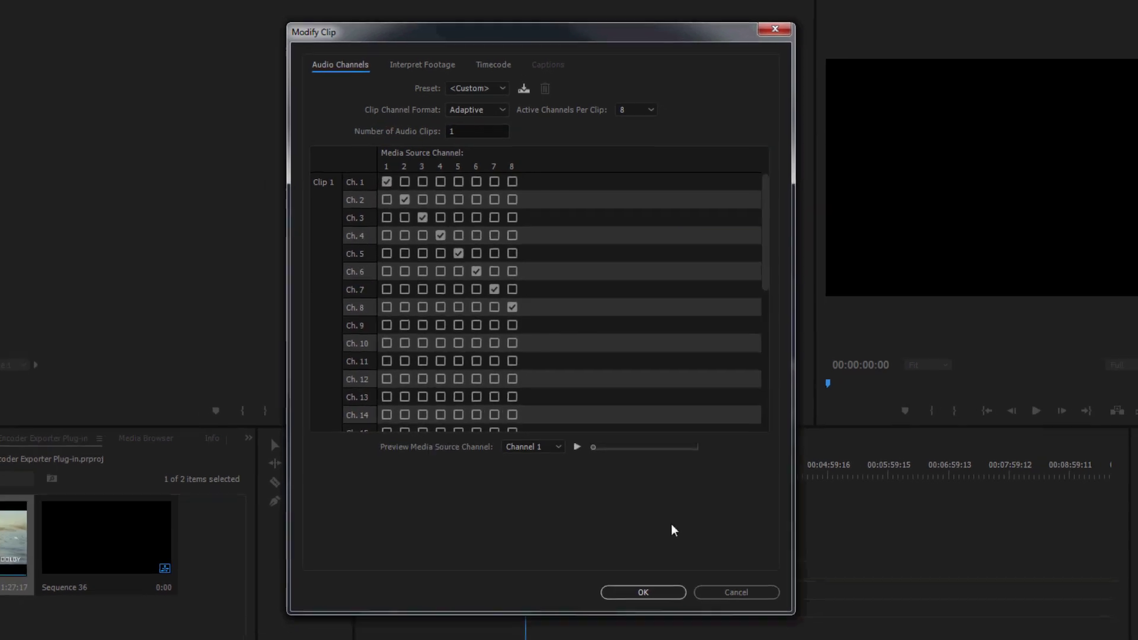
click(649, 615)
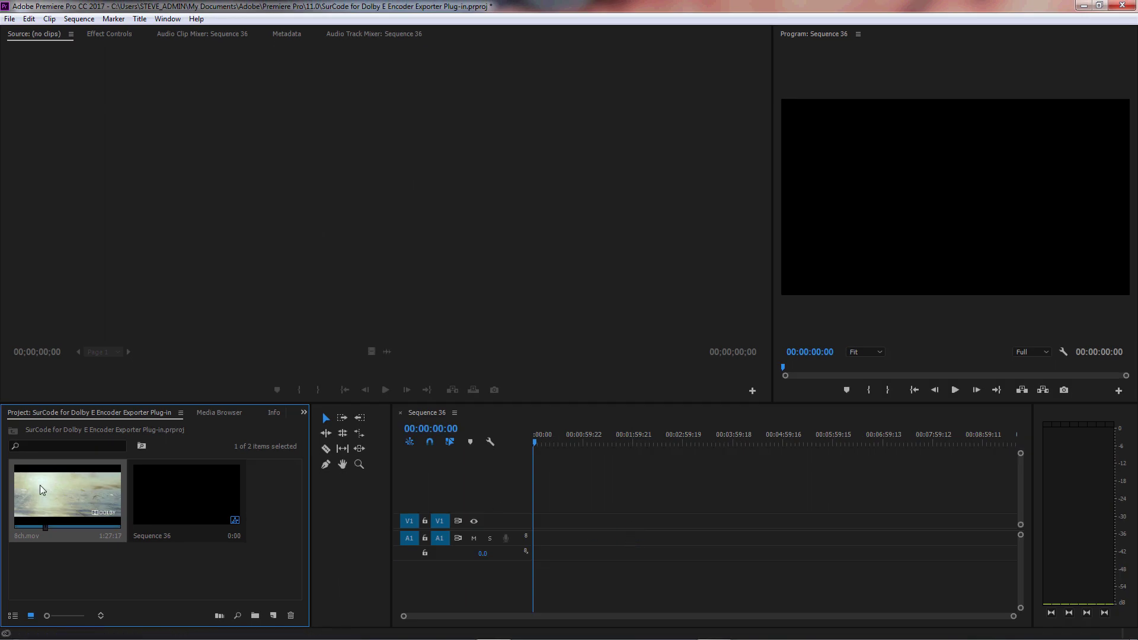
drag(37, 482, 549, 540)
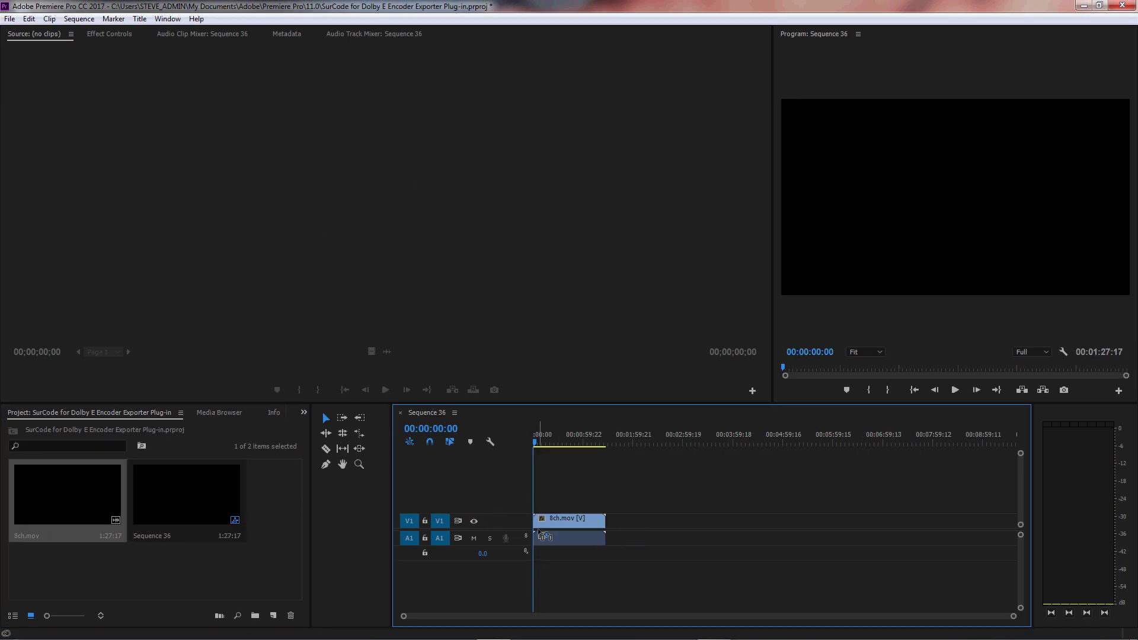
click(562, 541)
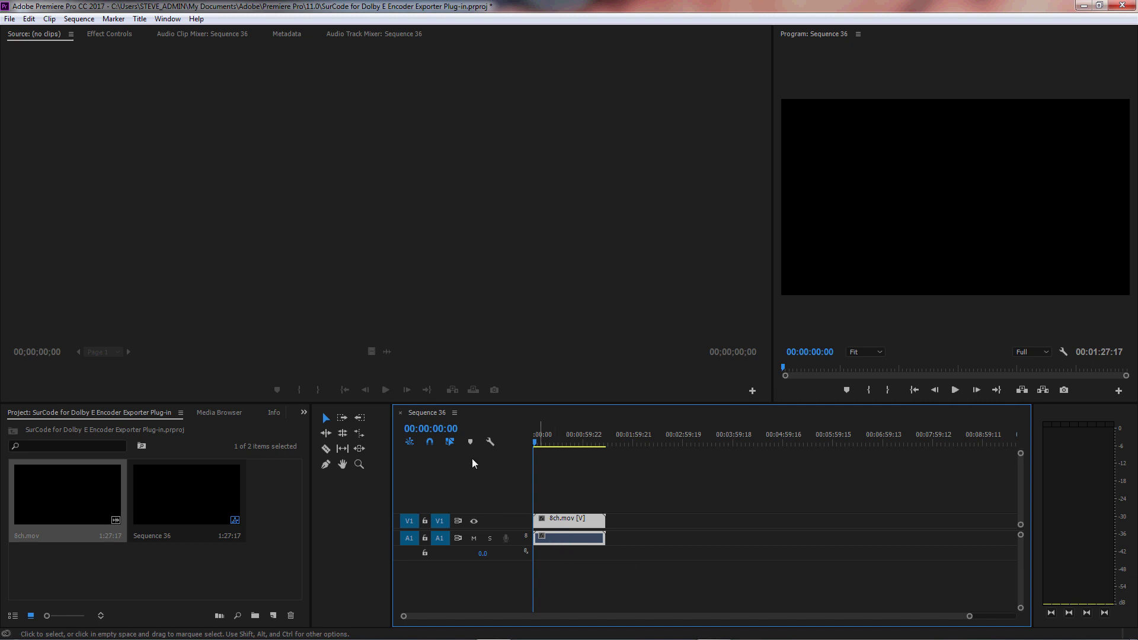
Open media export for the sequence and choose the SurCode for Dolby E format.
click(10, 18)
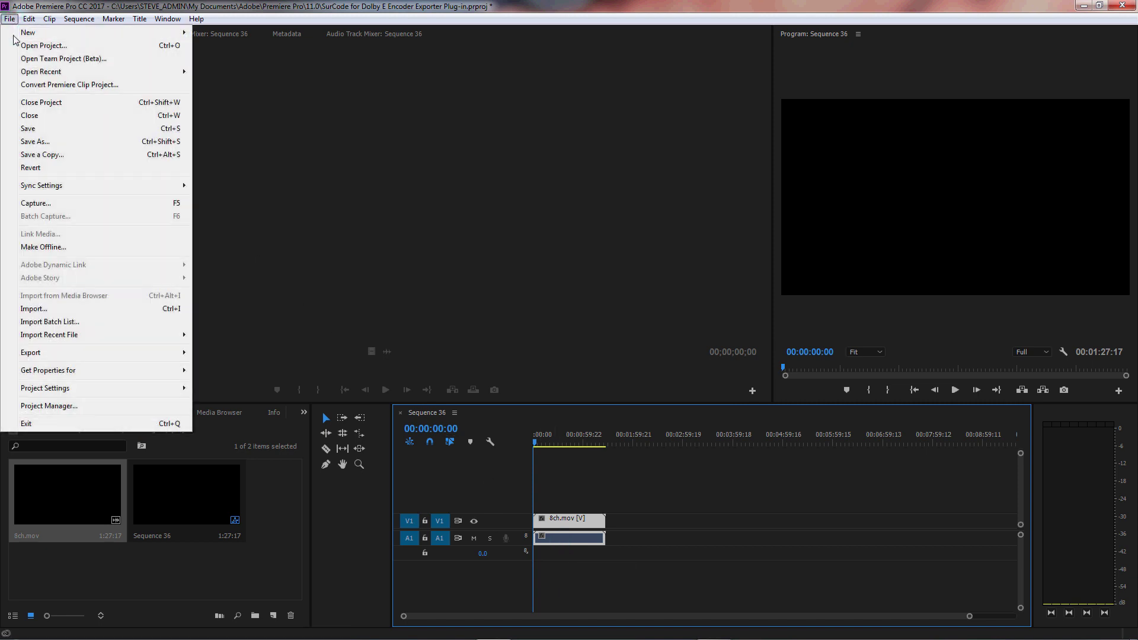
mouse_move(40, 354)
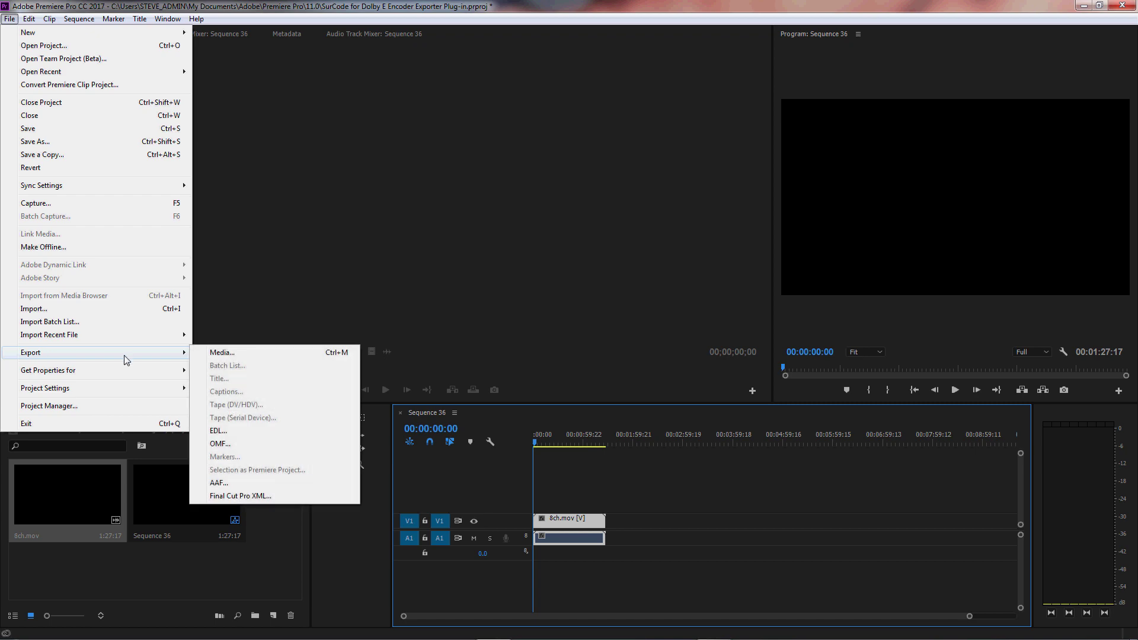
click(297, 358)
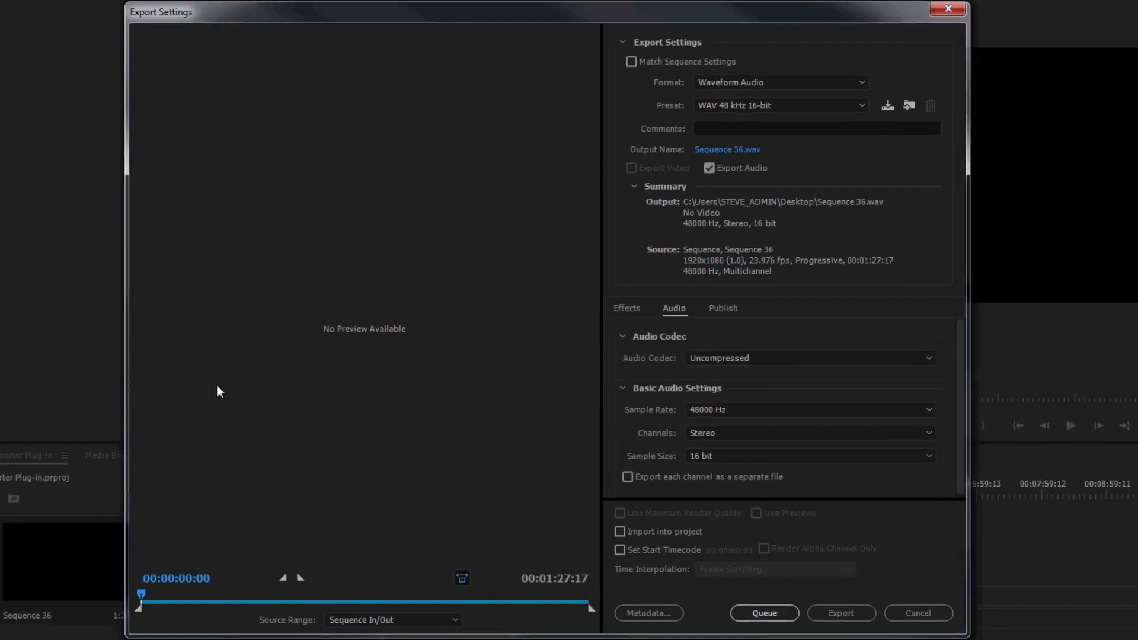
click(846, 79)
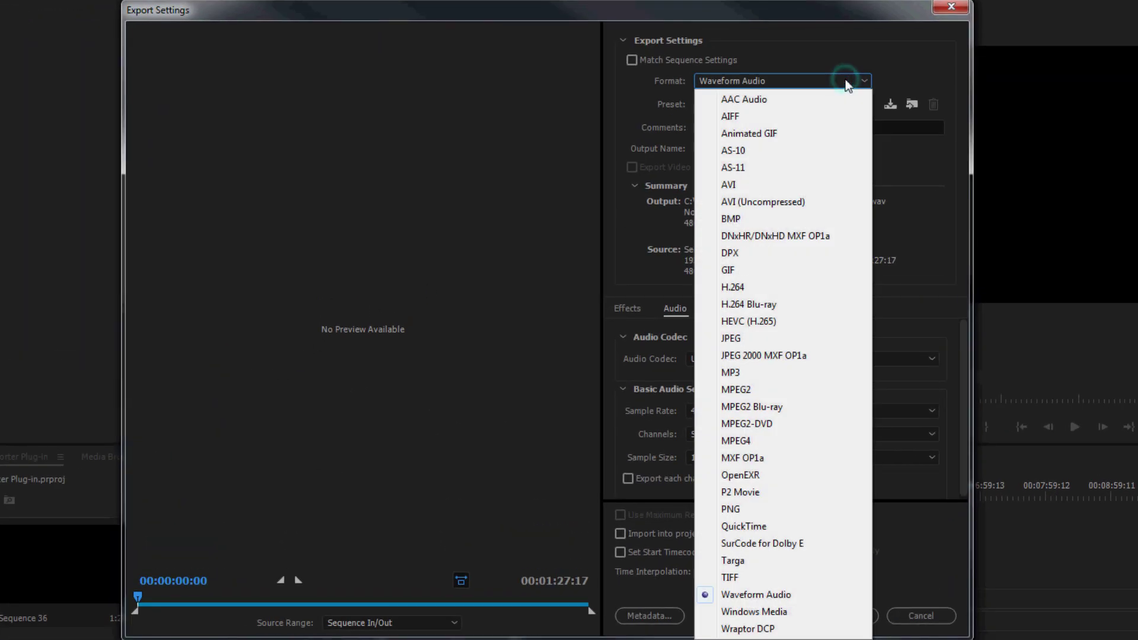
click(804, 544)
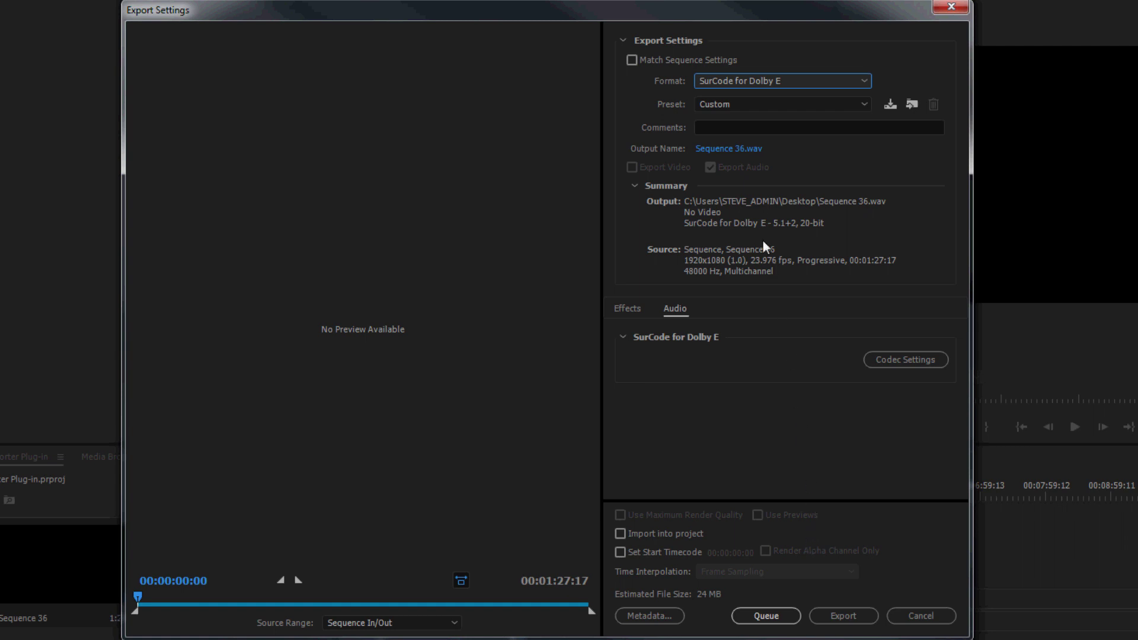
Name the output file 8ch_DolbyE_encoded.wav and save it to the Desktop.
click(753, 149)
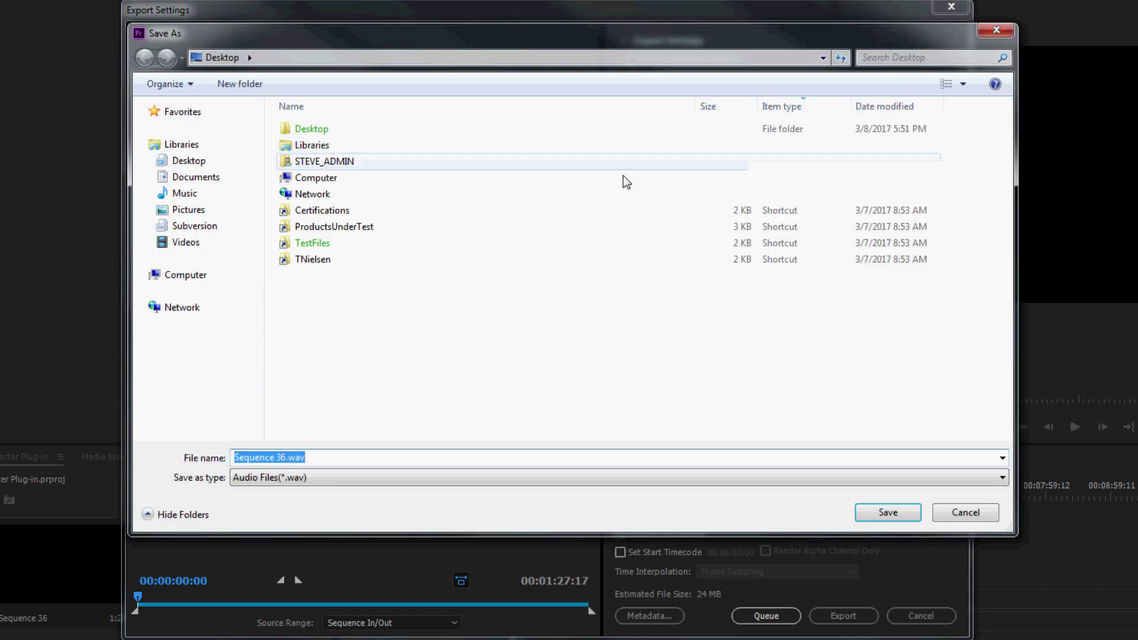
click(212, 164)
click(286, 460)
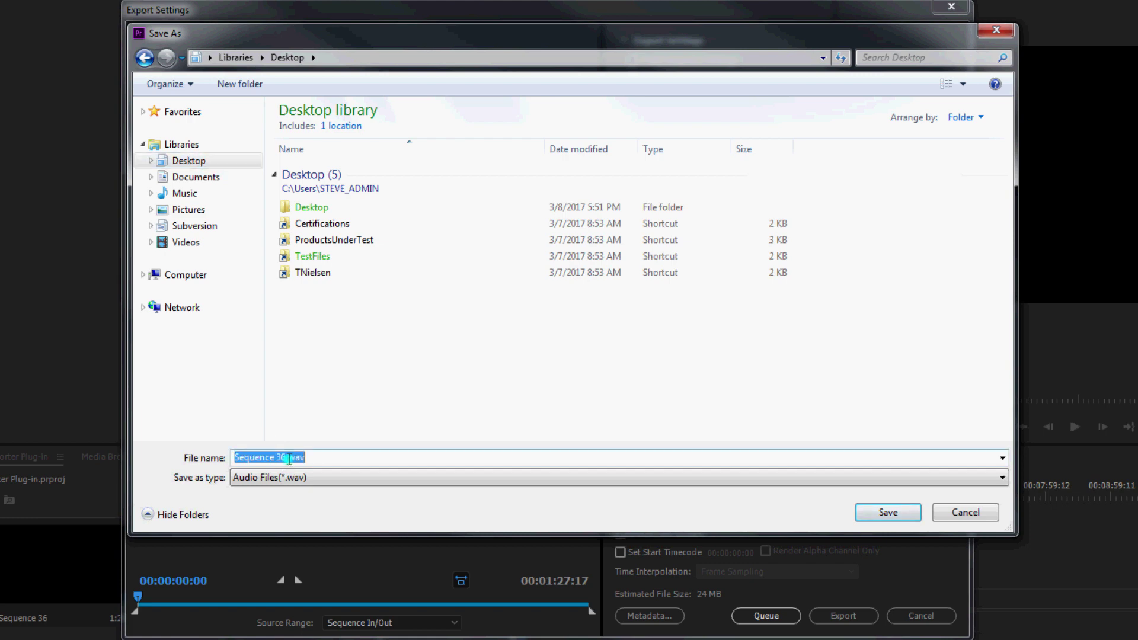
key(End)
key(Left)
key(Left)
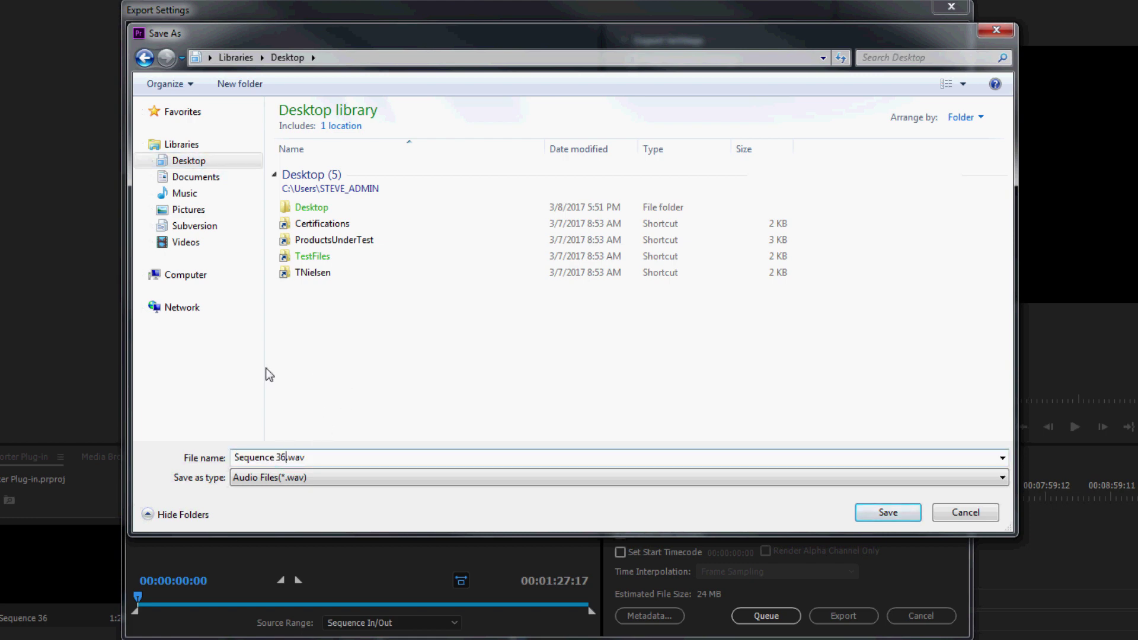
key(shift+Home)
text(8ch_DolbyE_encoded)
click(884, 515)
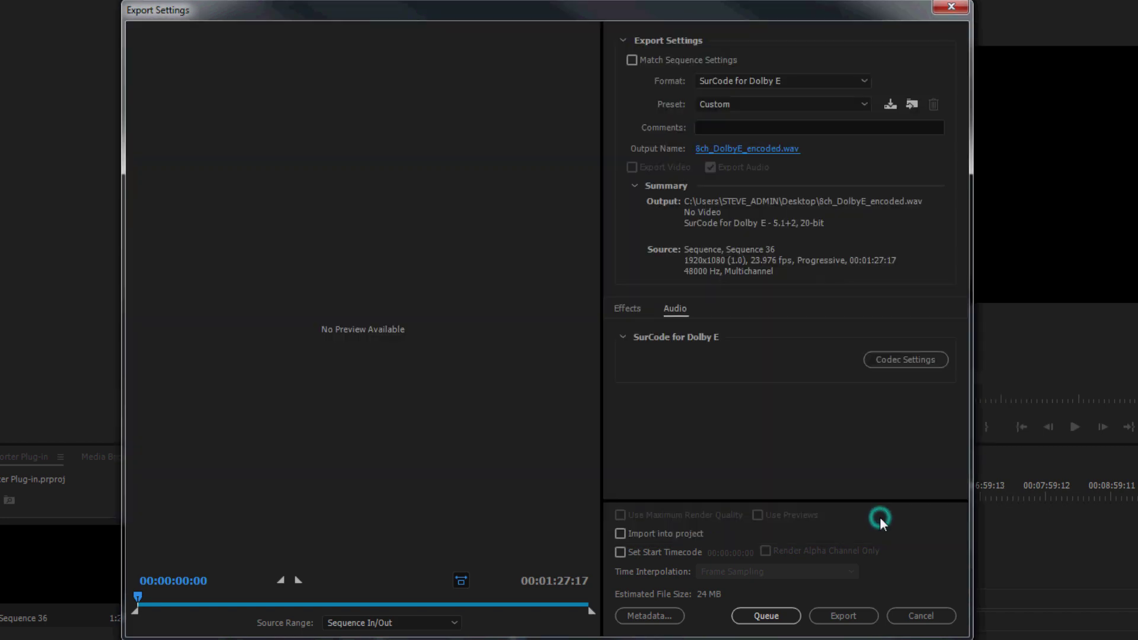
In the Dolby E encoder, keep the 5.1+2 configuration and set PGM 1 and PGM 2 dialog levels to -24.
click(905, 359)
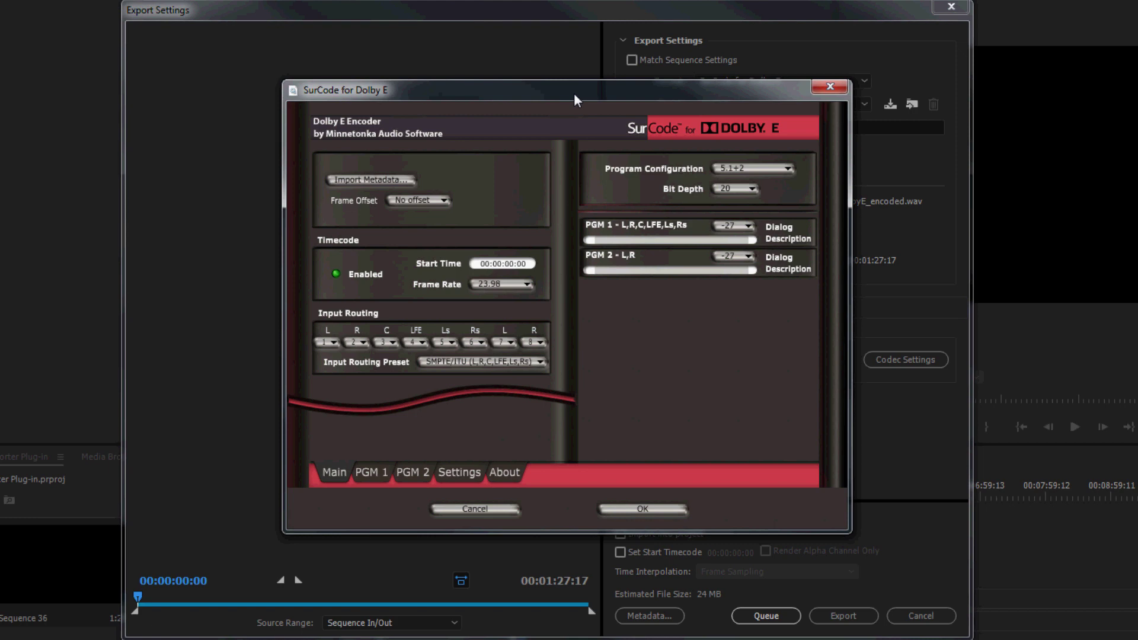
click(774, 168)
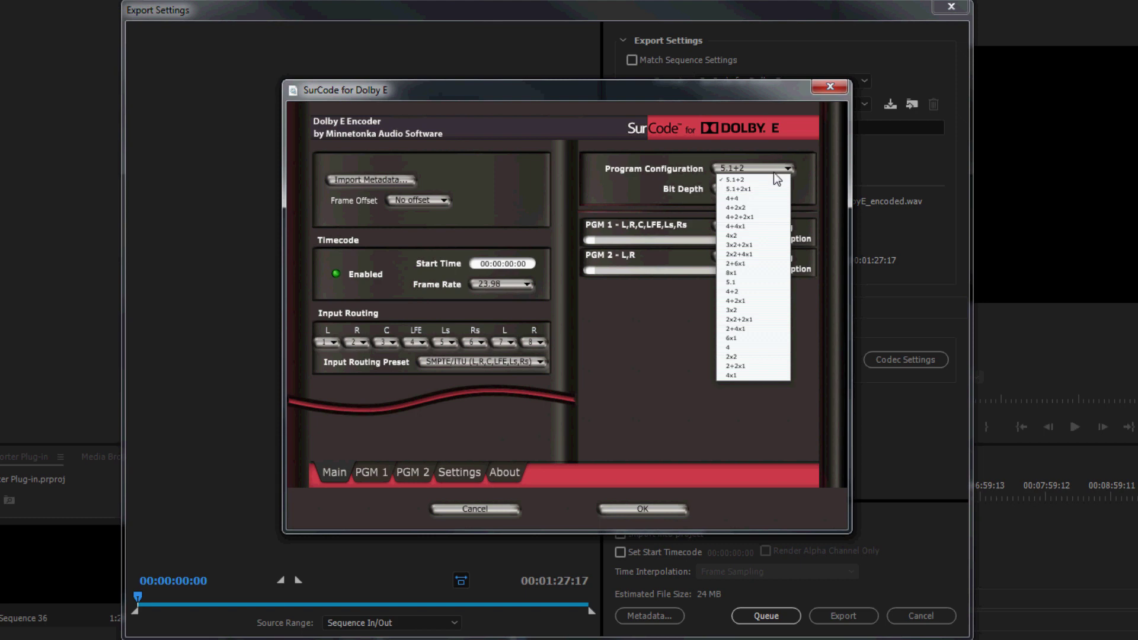
click(773, 180)
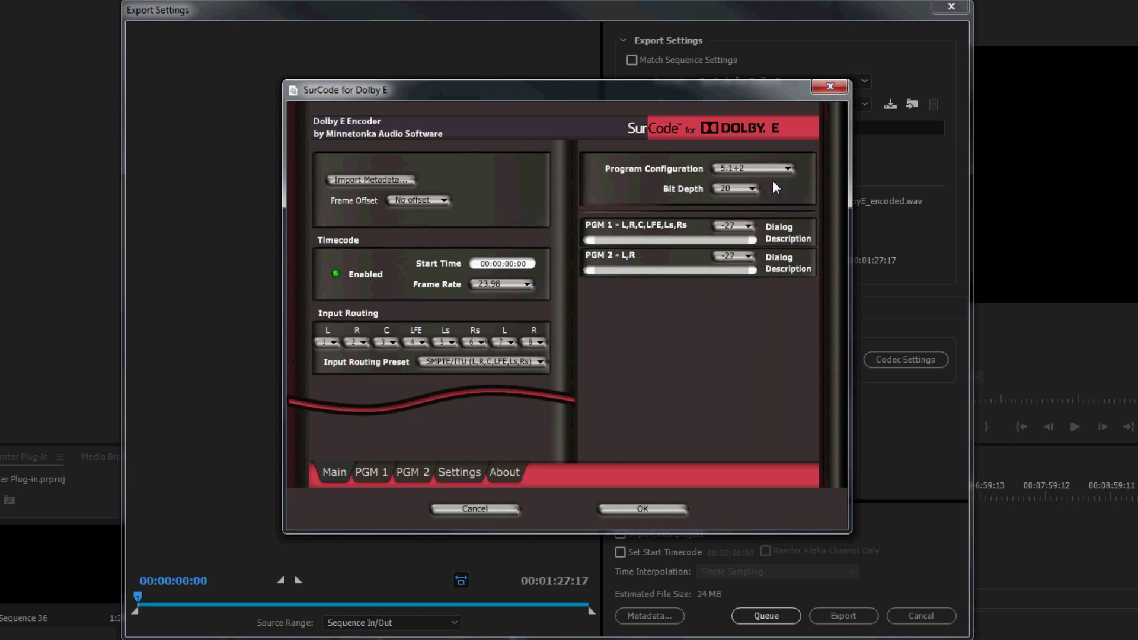
click(749, 226)
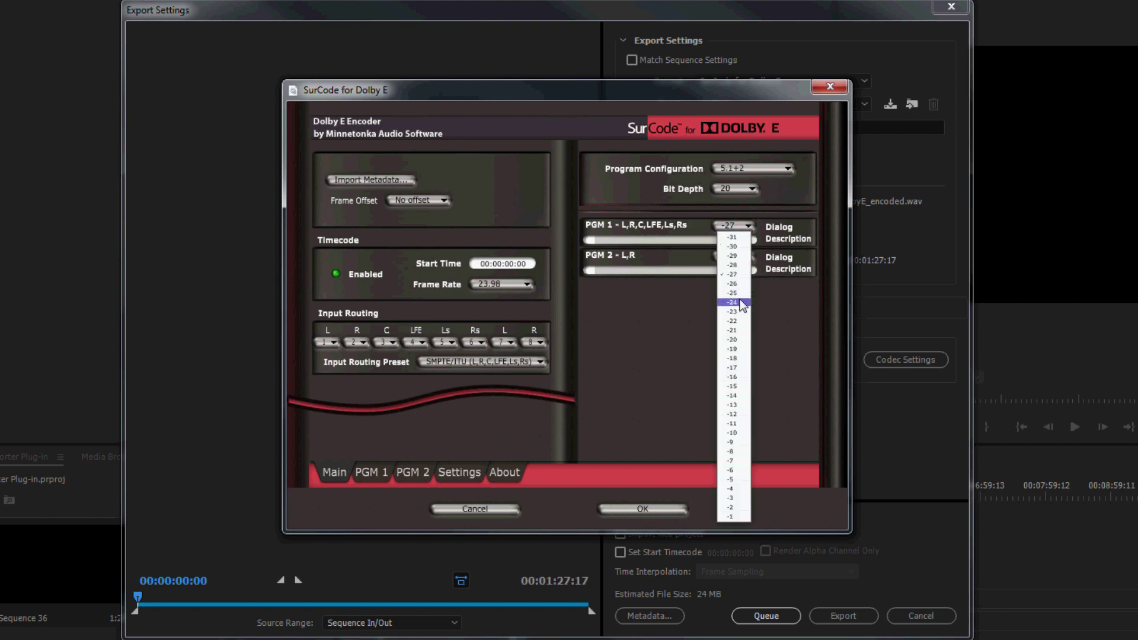
click(735, 302)
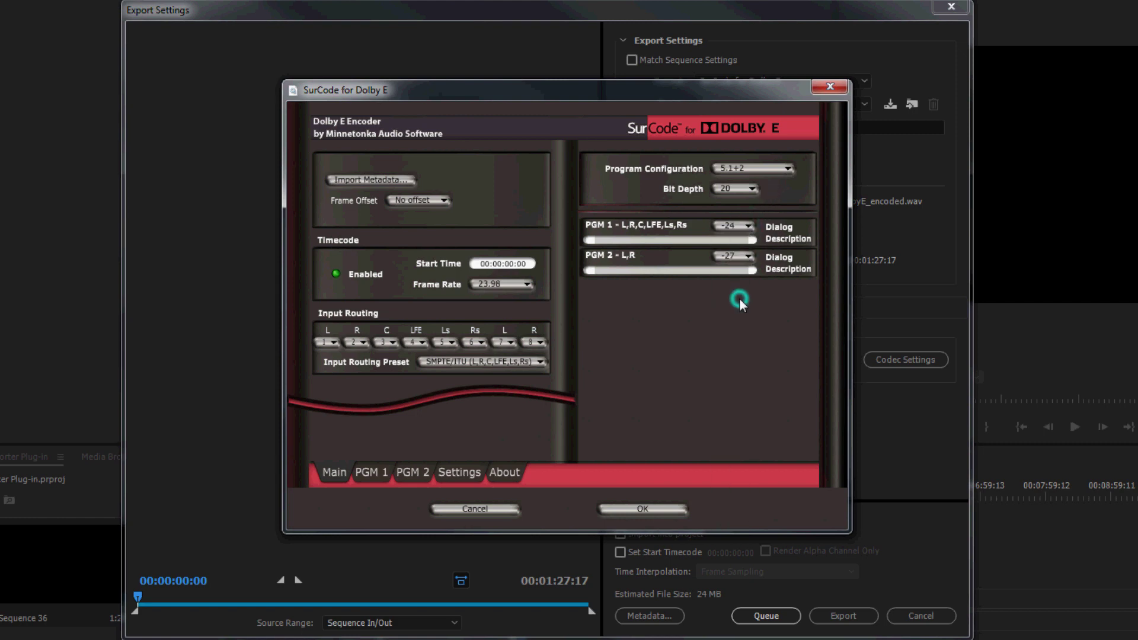
click(750, 256)
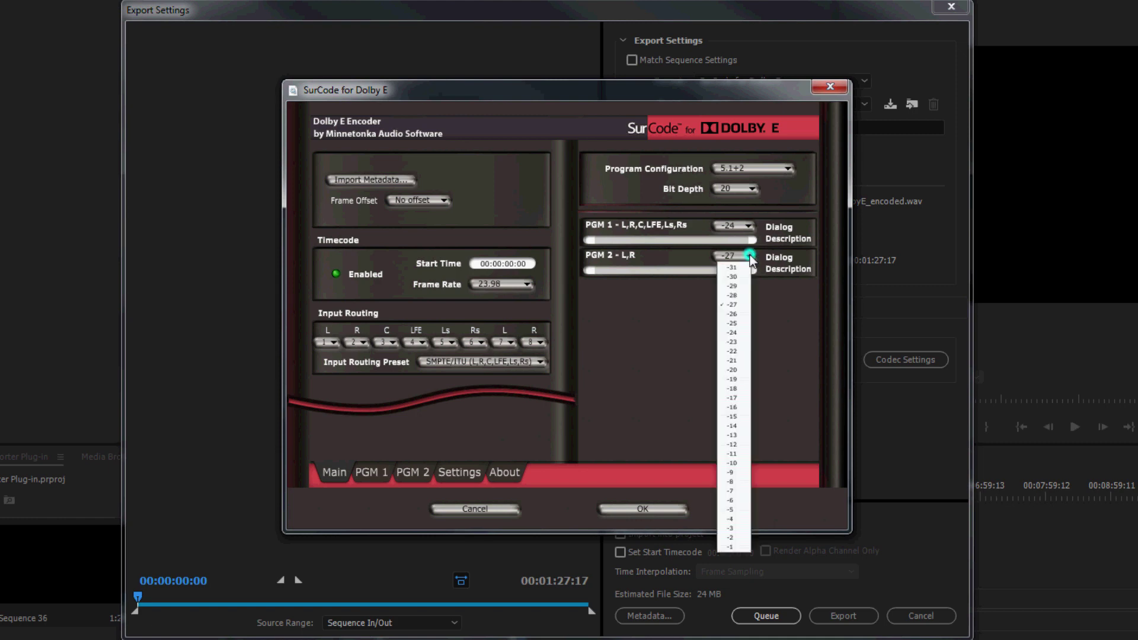
click(737, 334)
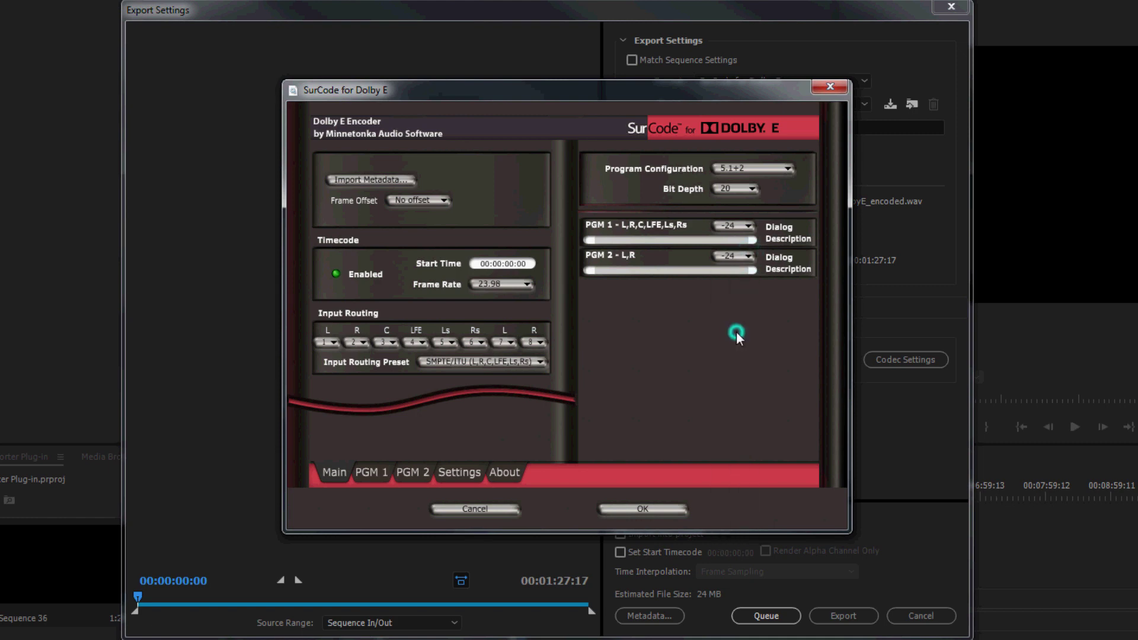
Review the Dolby E encoder's PGM 1, PGM 2 and Settings tabs.
click(368, 473)
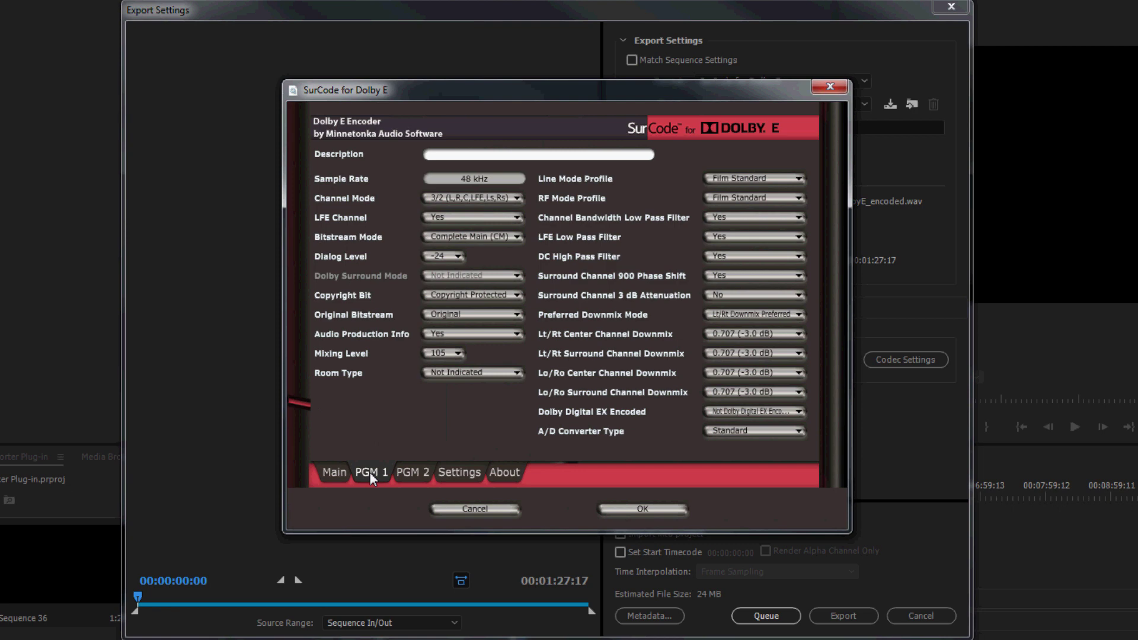
click(413, 474)
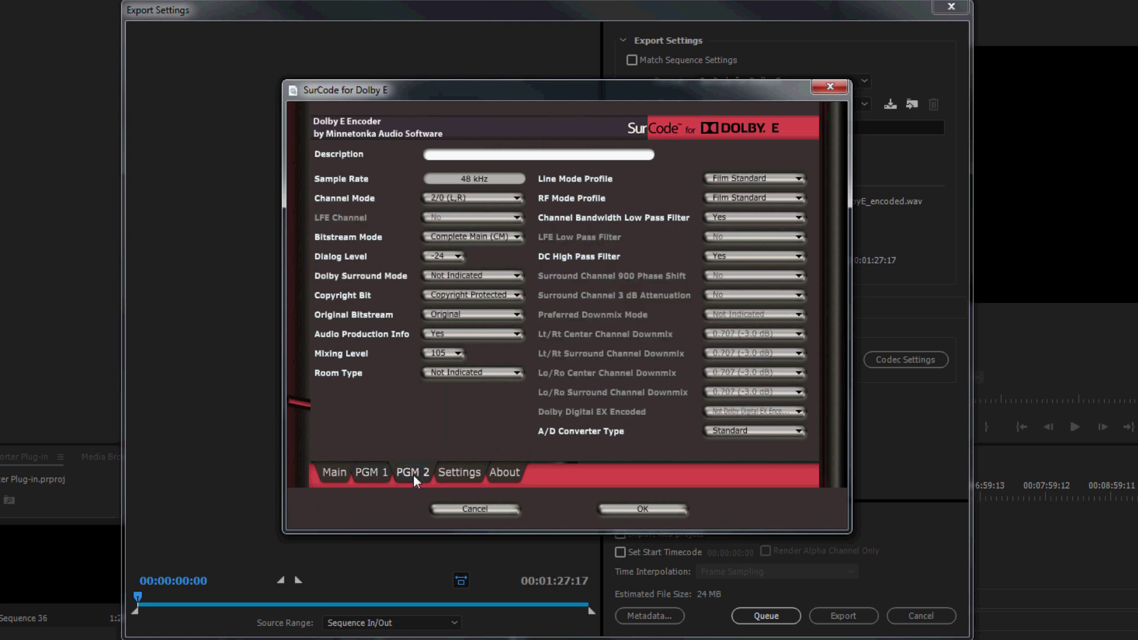
click(456, 474)
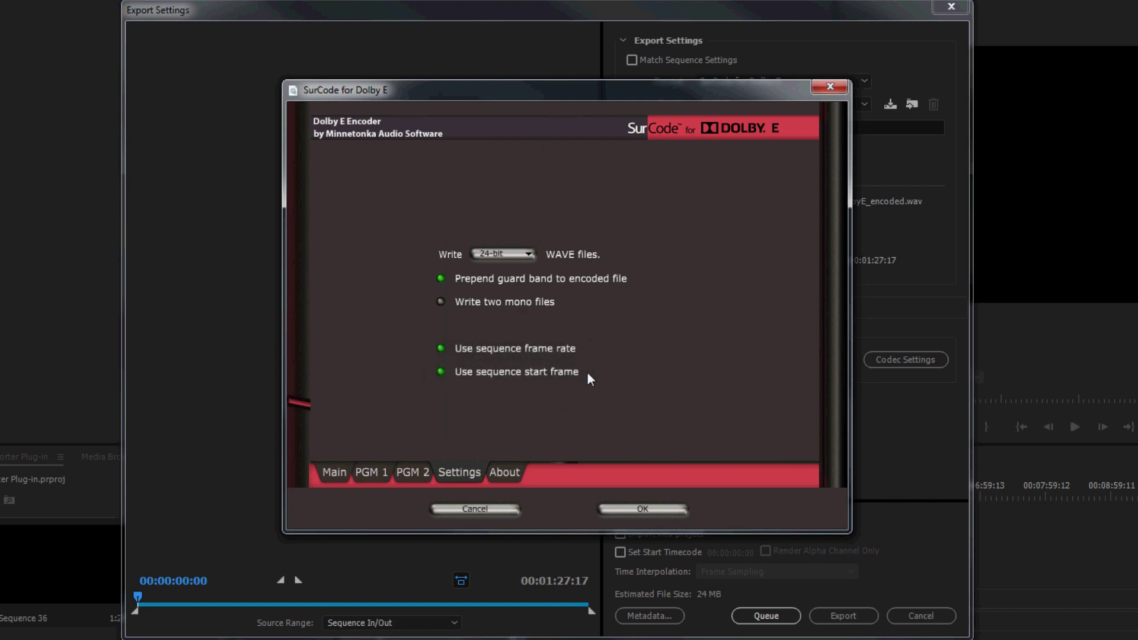
Accept the encoder settings, enable Import into project, and export 8ch_DolbyE_encoded.wav.
click(334, 472)
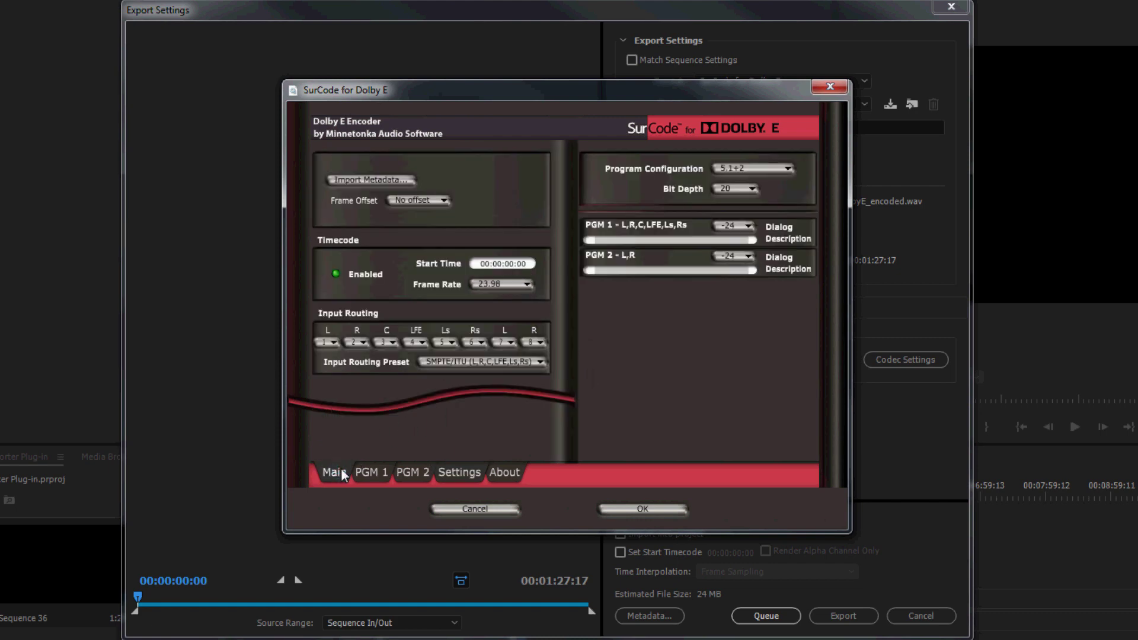
click(642, 509)
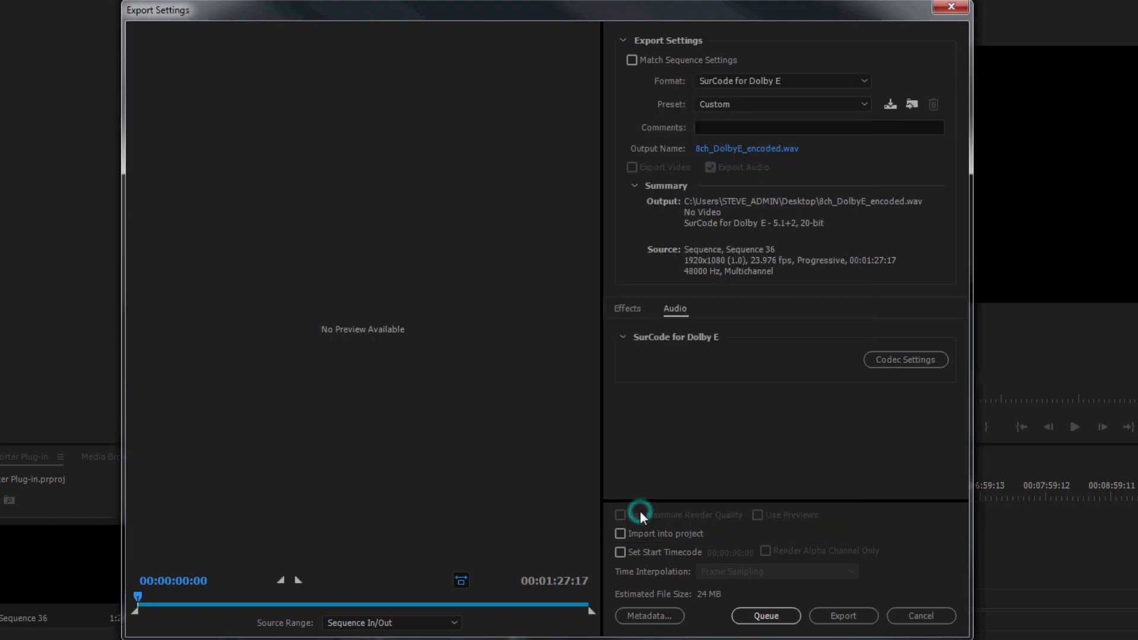
click(619, 533)
click(849, 620)
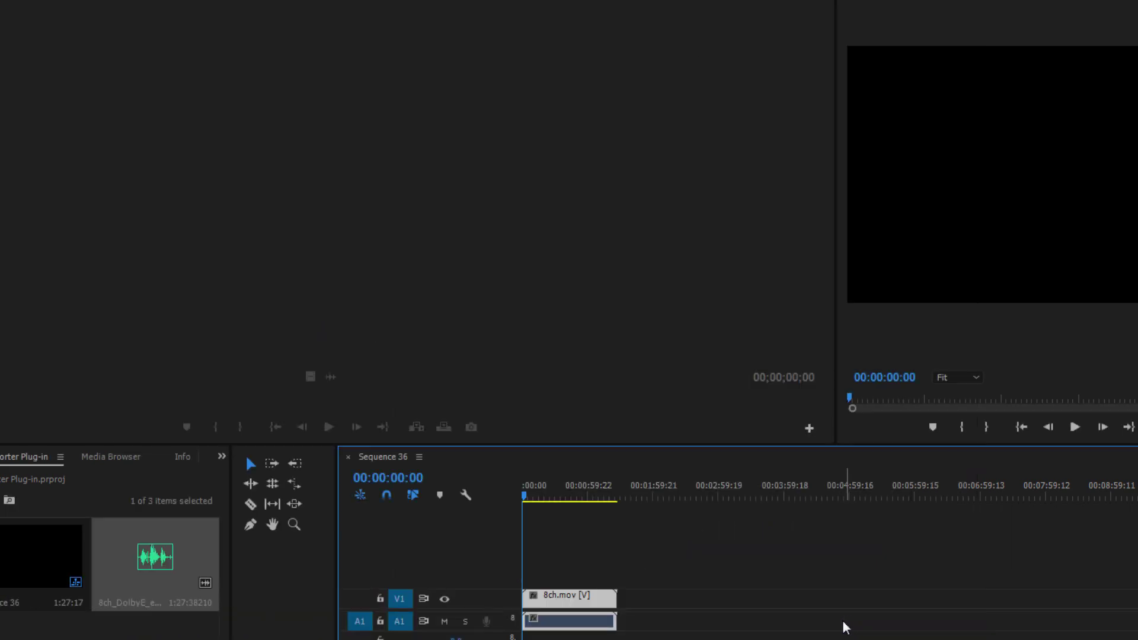
Place the encoded WAV on A2, mute A1, and browse the Master mixer channel's VST effects for Minnetonka Audio Software.
drag(209, 513, 489, 587)
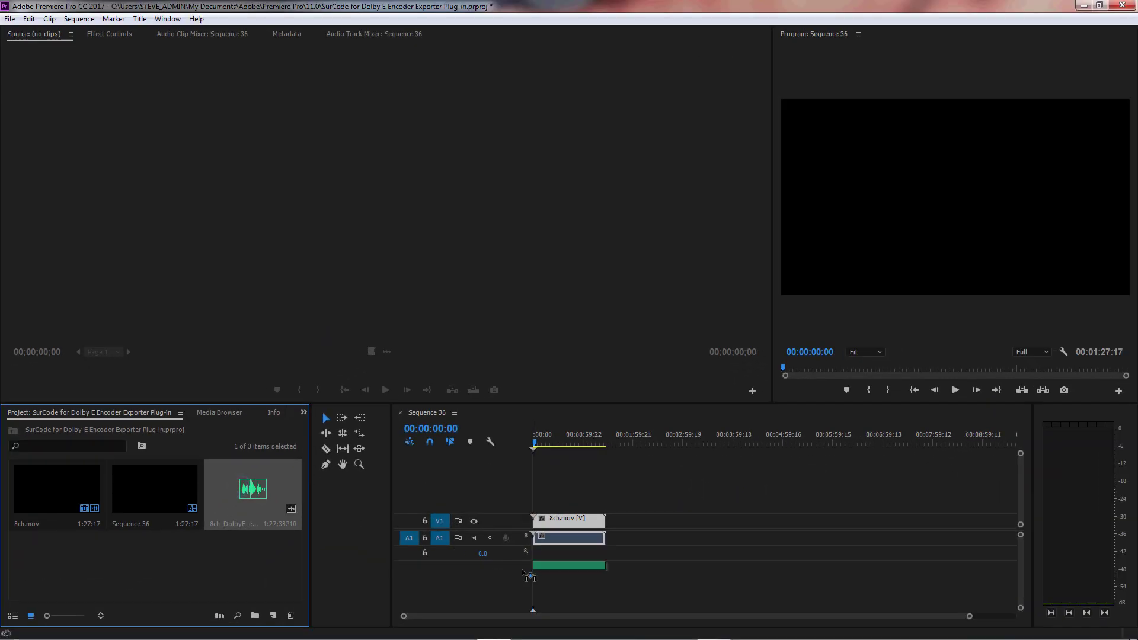
click(474, 537)
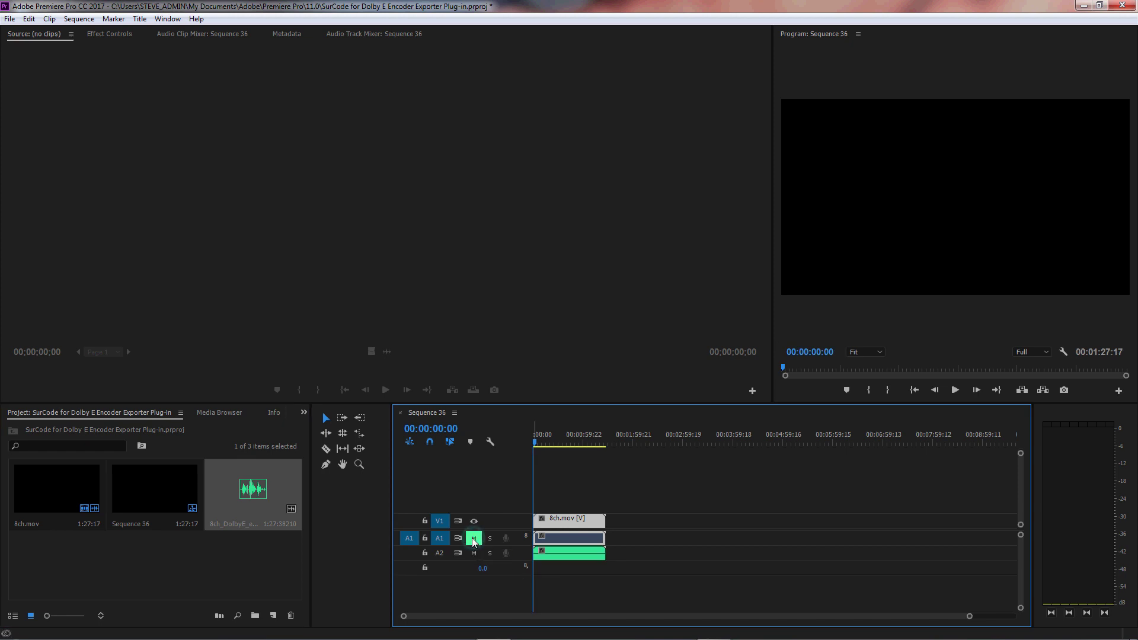
click(368, 34)
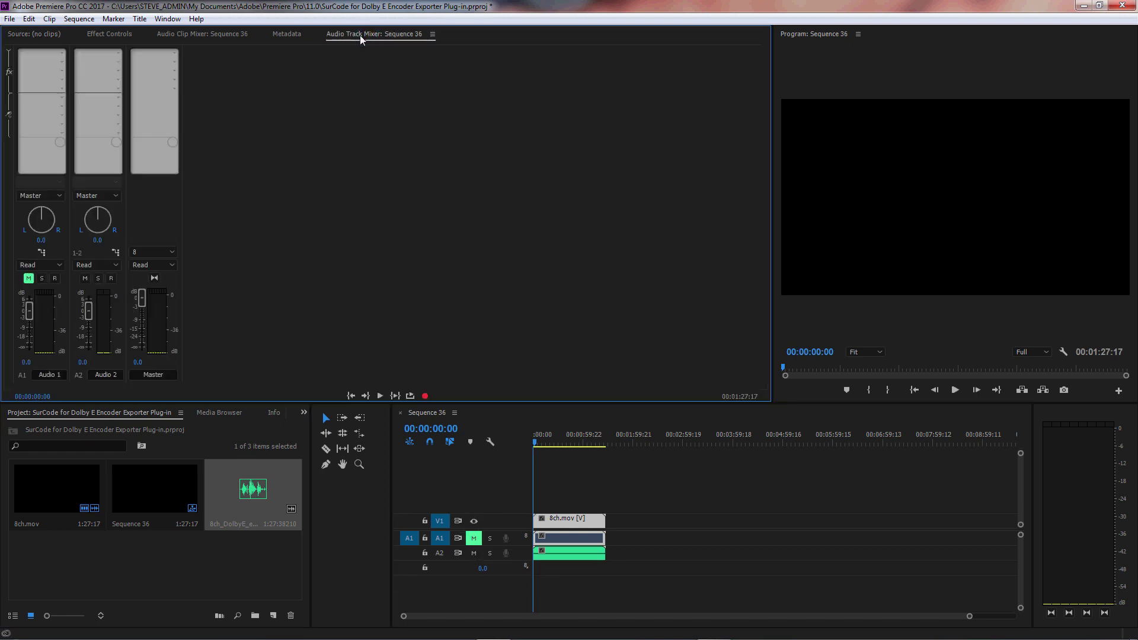
click(173, 54)
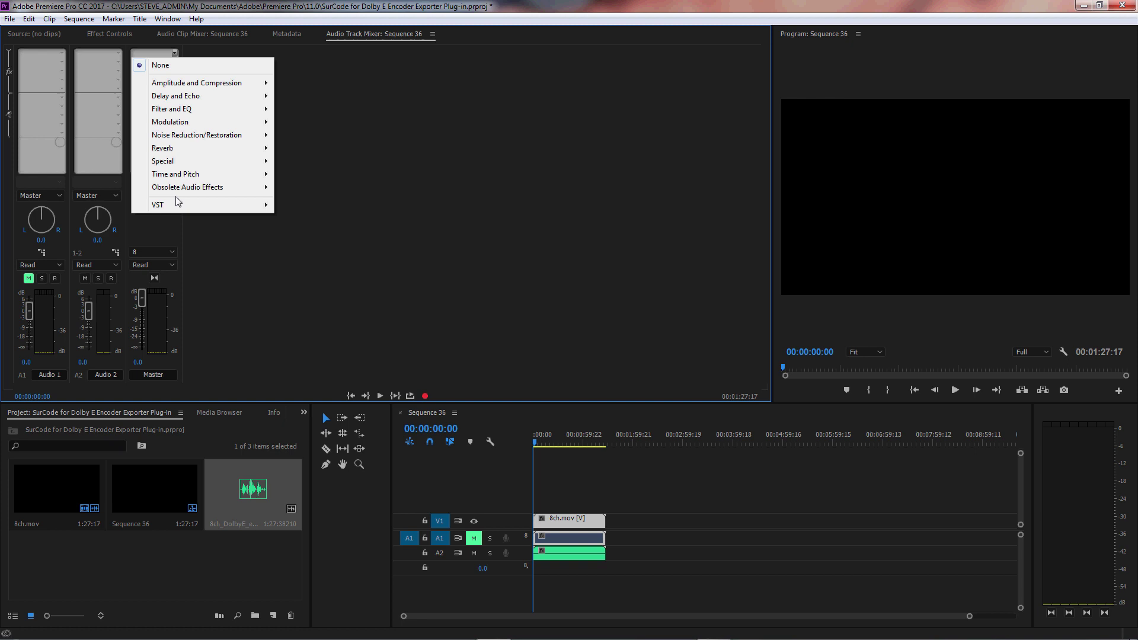
mouse_move(178, 208)
mouse_move(315, 207)
mouse_move(463, 208)
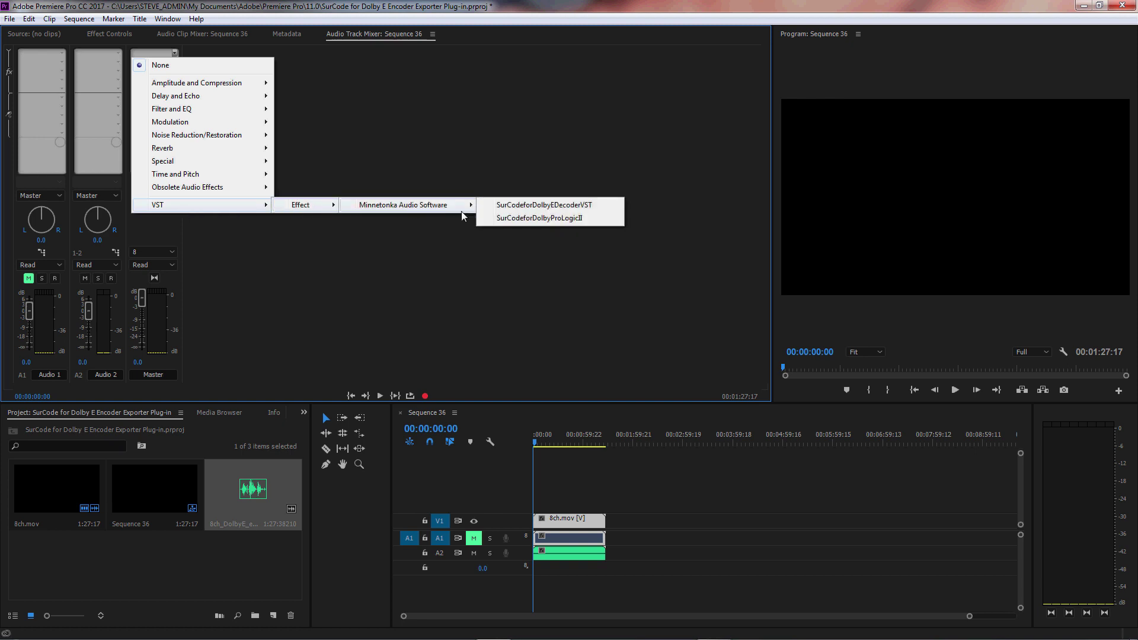